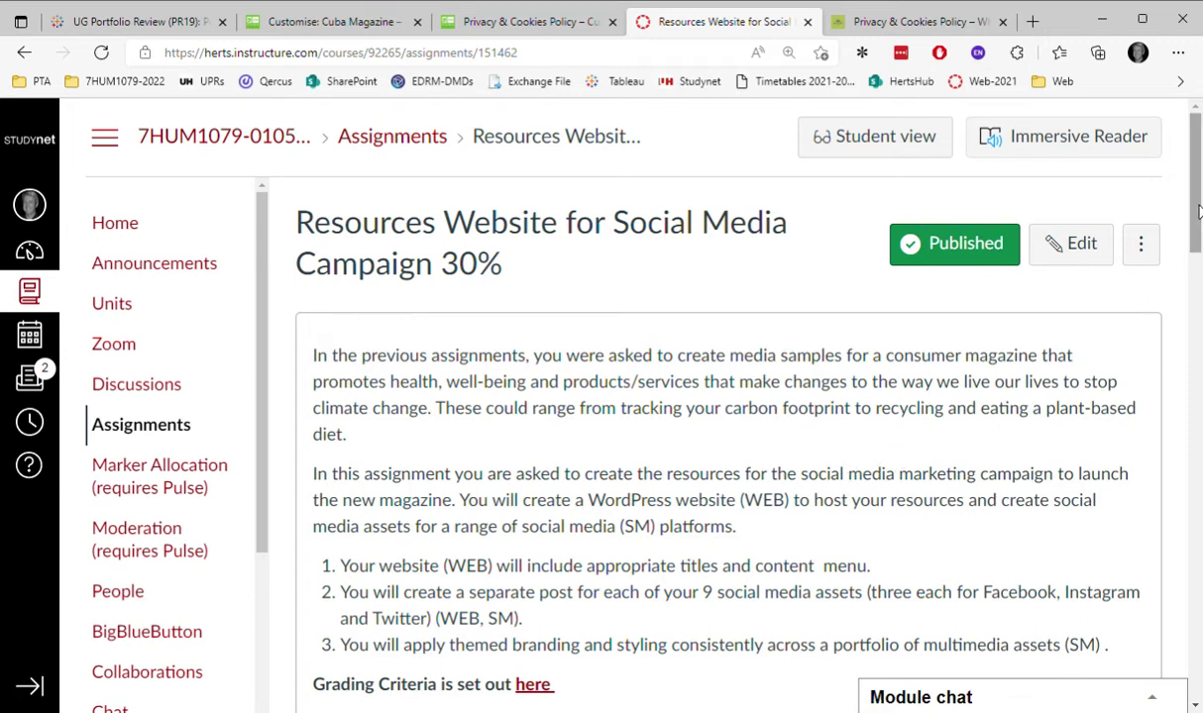
# Scroll through the Canvas assignment rubric, then switch to the Privacy & Cookies Policy tab.
pyautogui.moveTo(1197, 211); pyautogui.dragTo(1197, 211)
pyautogui.moveTo(1197, 198); pyautogui.dragTo(1197, 542)
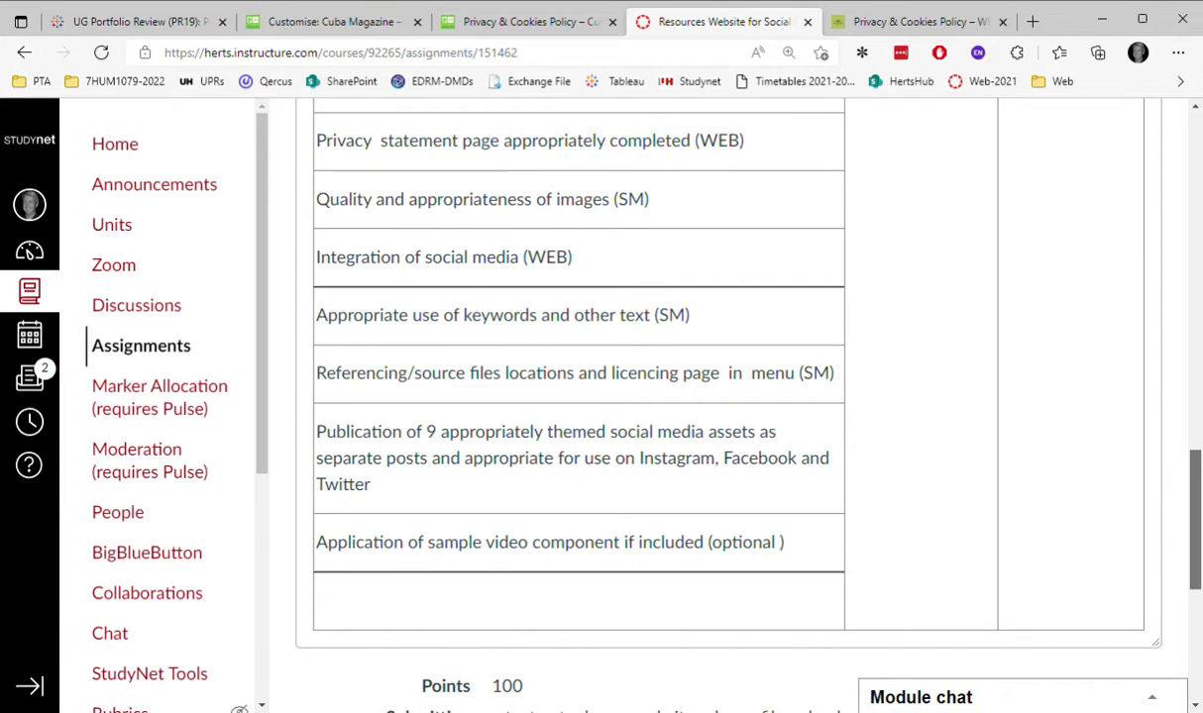
pyautogui.scroll(2, 869, 425)
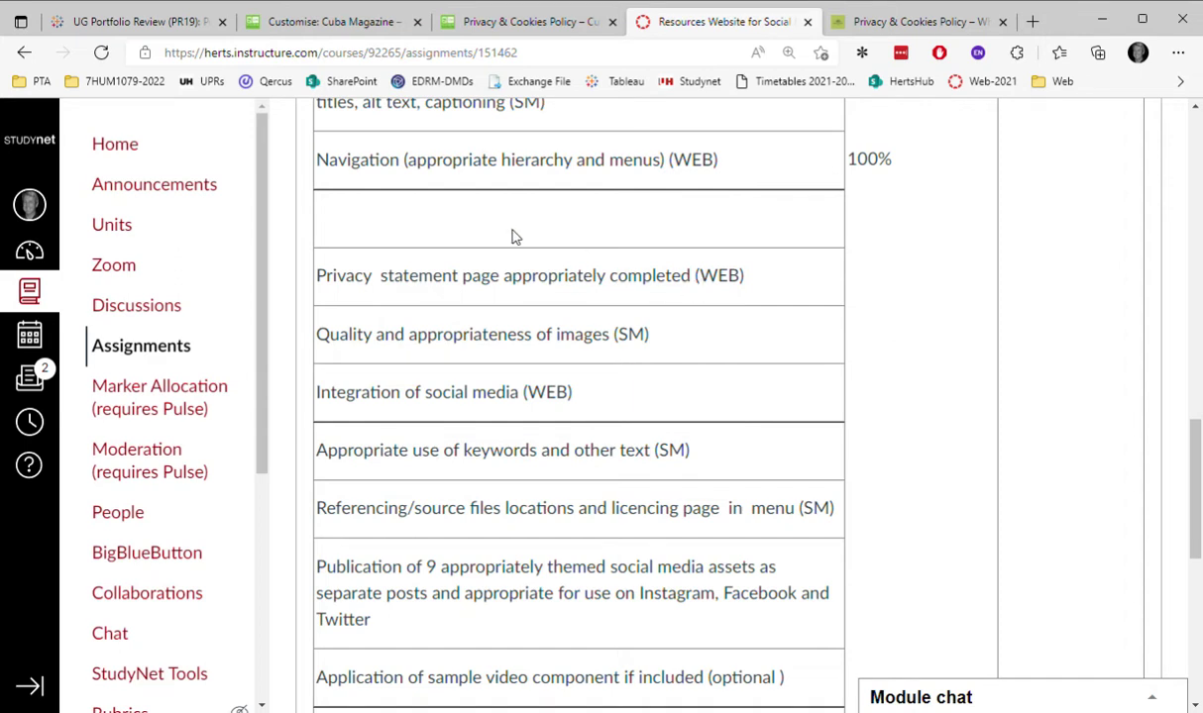
pyautogui.hotkey('ctrl', 'shift', 'Tab')
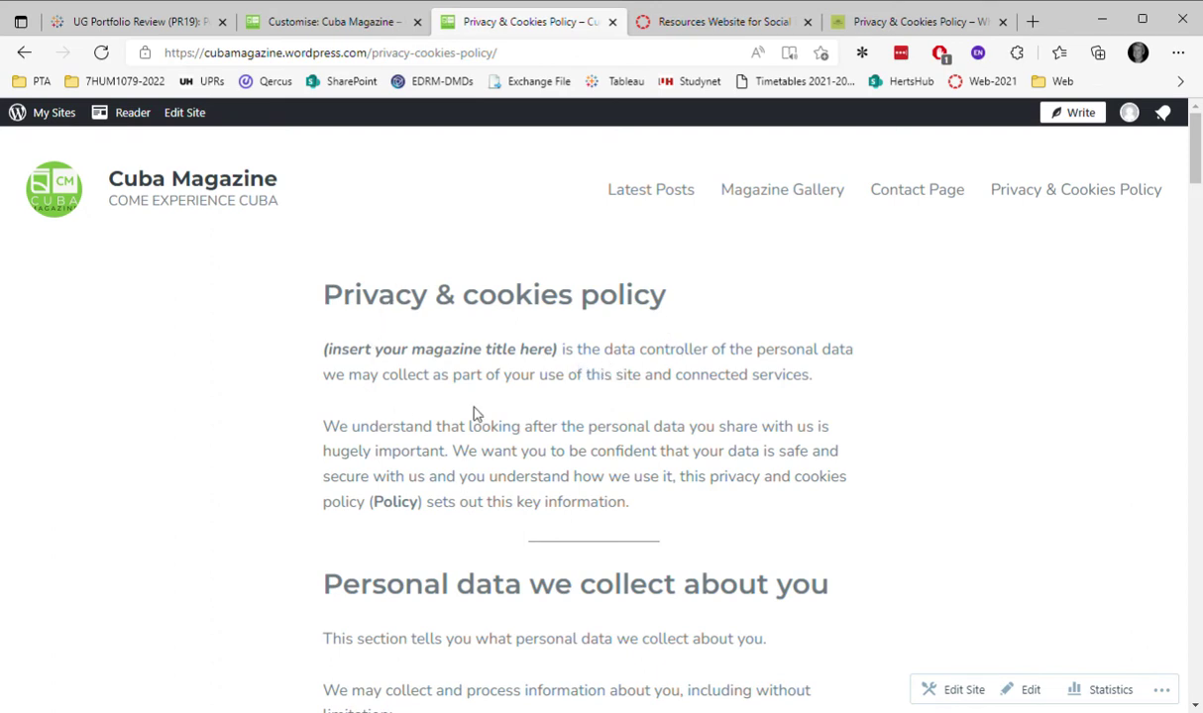
# Copy the whole privacy policy text, title to publication date, and return to the Customiser tab.
pyautogui.scroll(-1, 475, 414)
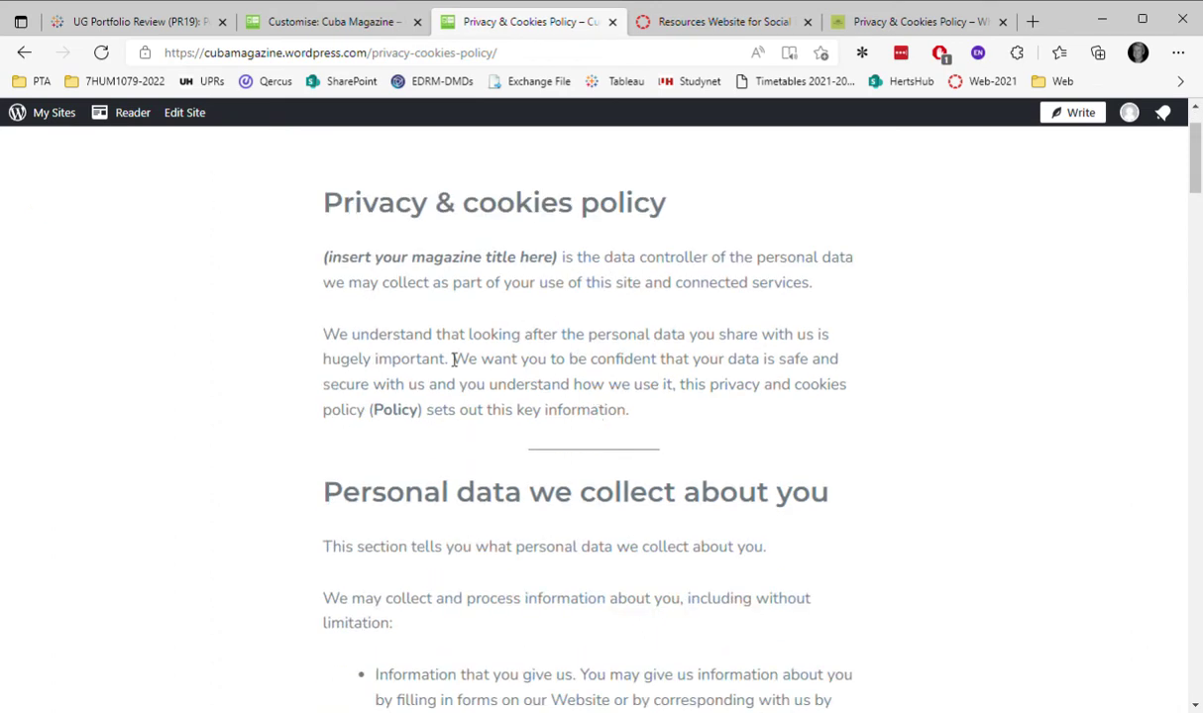
pyautogui.scroll(-2, 454, 358)
pyautogui.scroll(3, 395, 317)
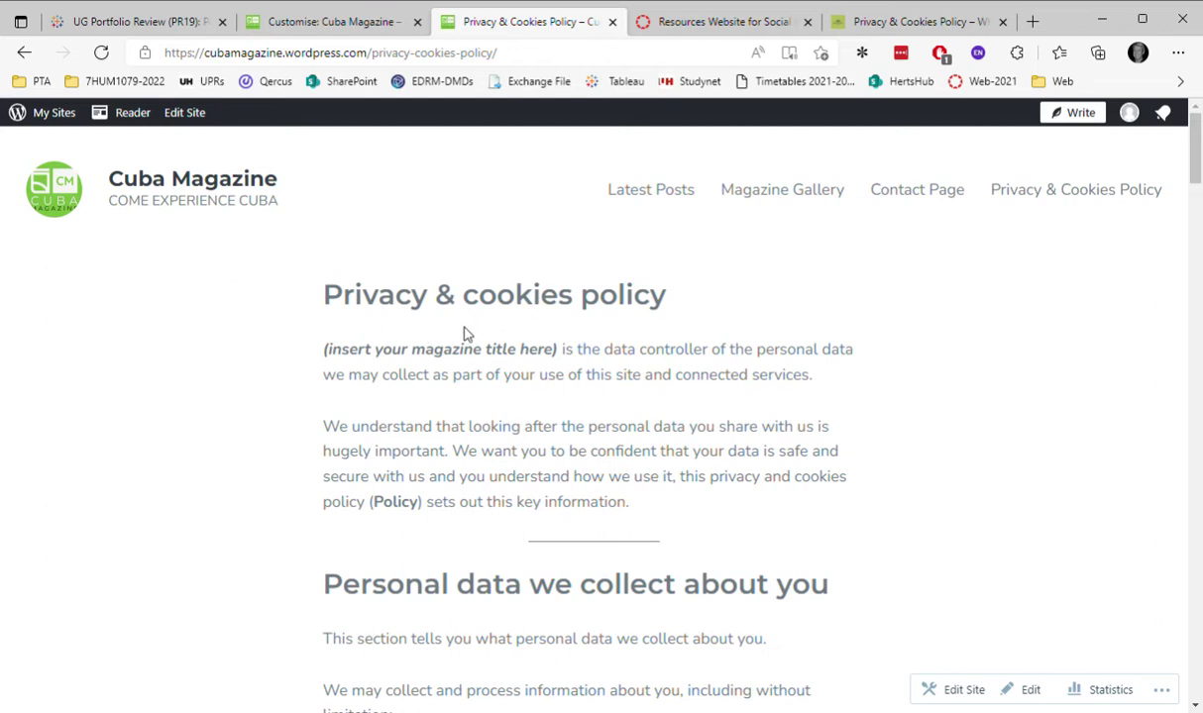
pyautogui.scroll(-1, 416, 336)
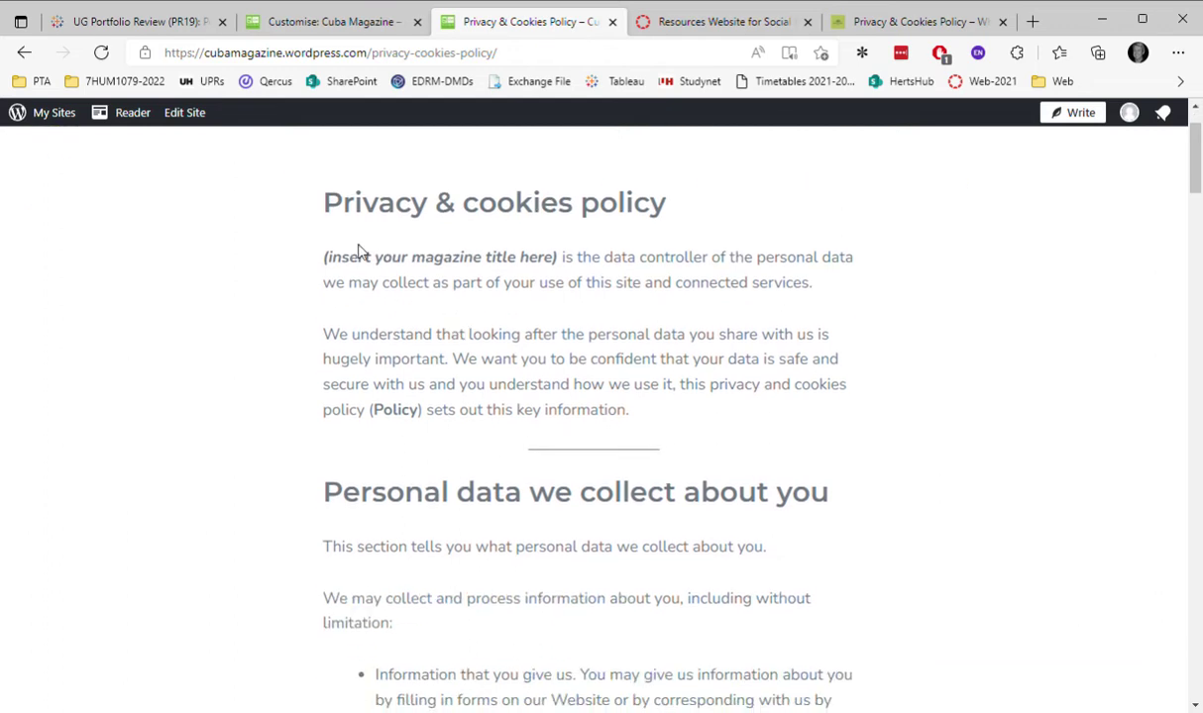
pyautogui.moveTo(336, 208); pyautogui.dragTo(523, 495)
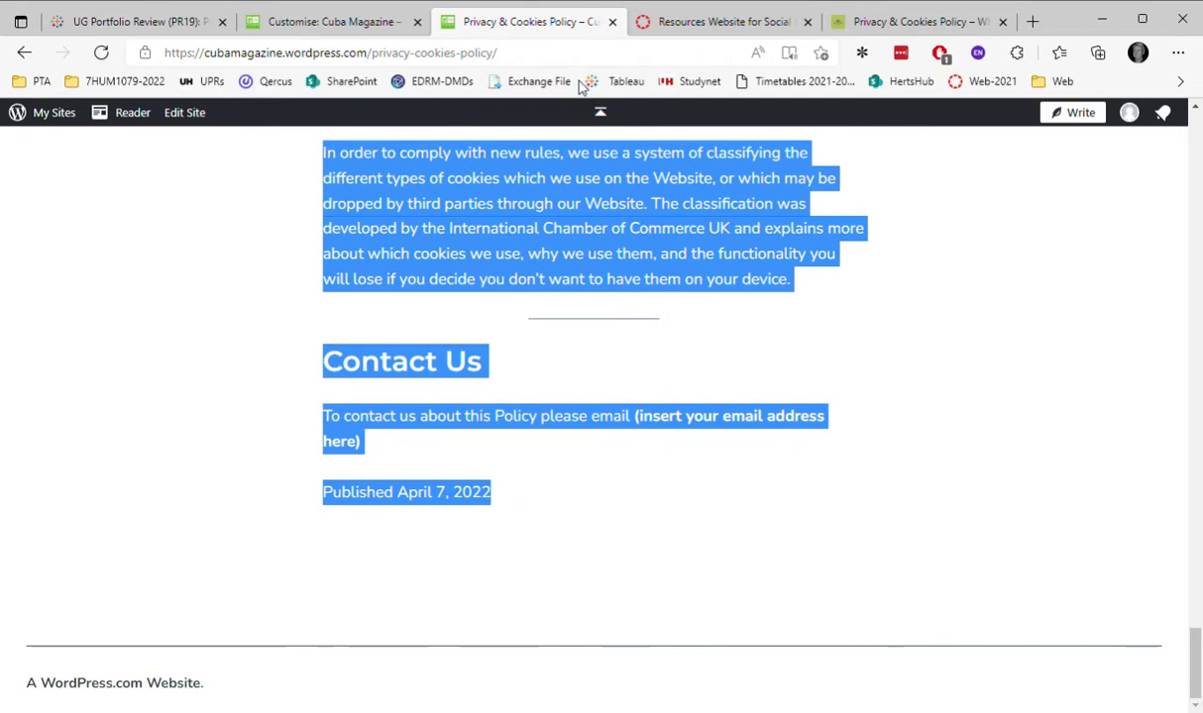
pyautogui.click(313, 24)
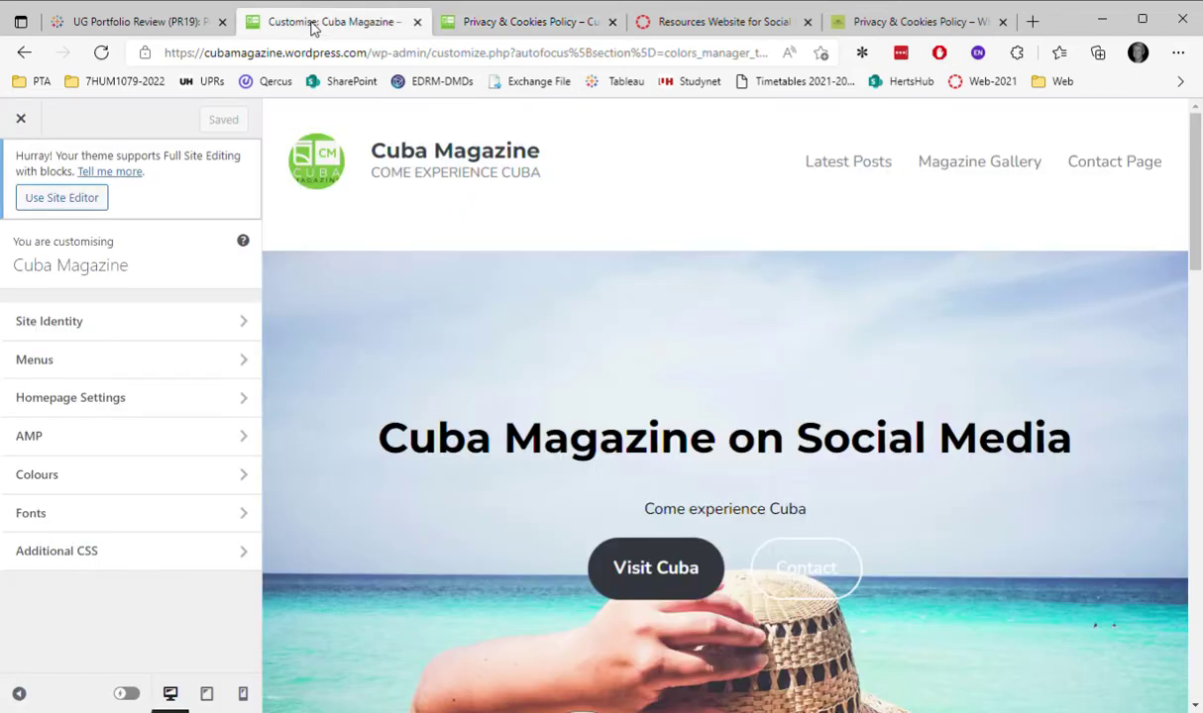
# Create a new blank page from the Pages list and place the cursor in its body.
pyautogui.click(28, 121)
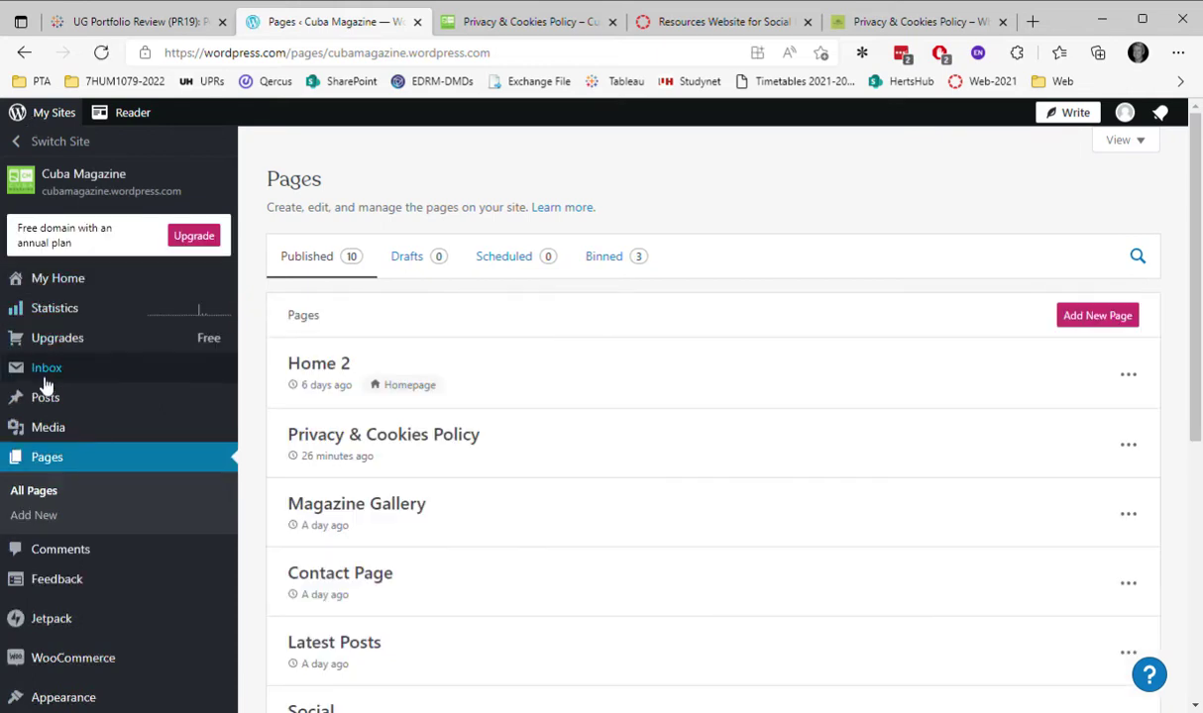
pyautogui.click(1101, 317)
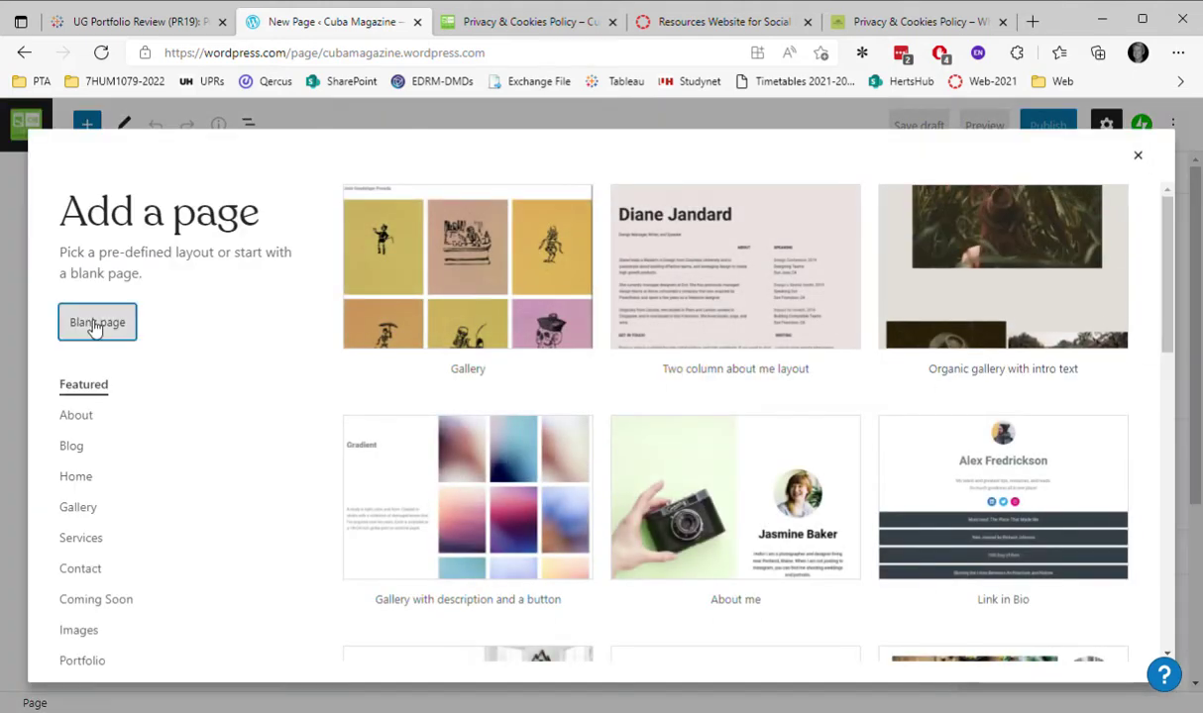
pyautogui.click(94, 324)
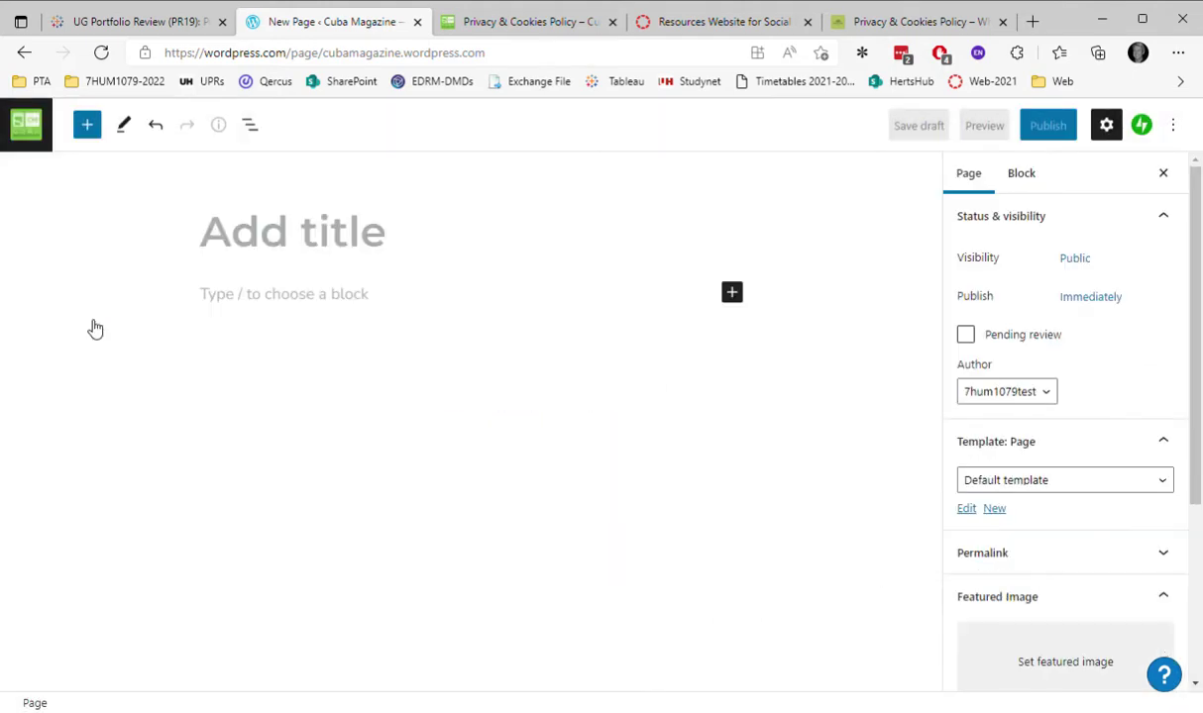
pyautogui.click(302, 300)
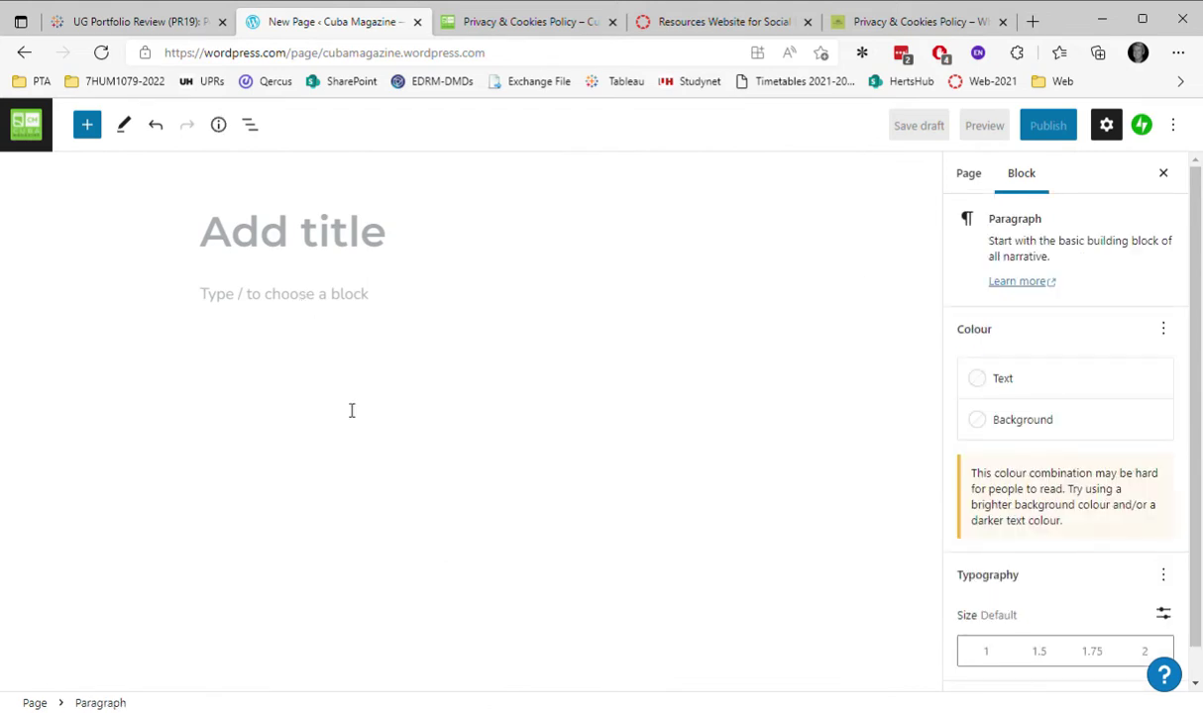
# Paste the copied privacy policy into the page body and select its 'Privacy & cookies policy' heading.
pyautogui.hotkey('ctrl', 'v')
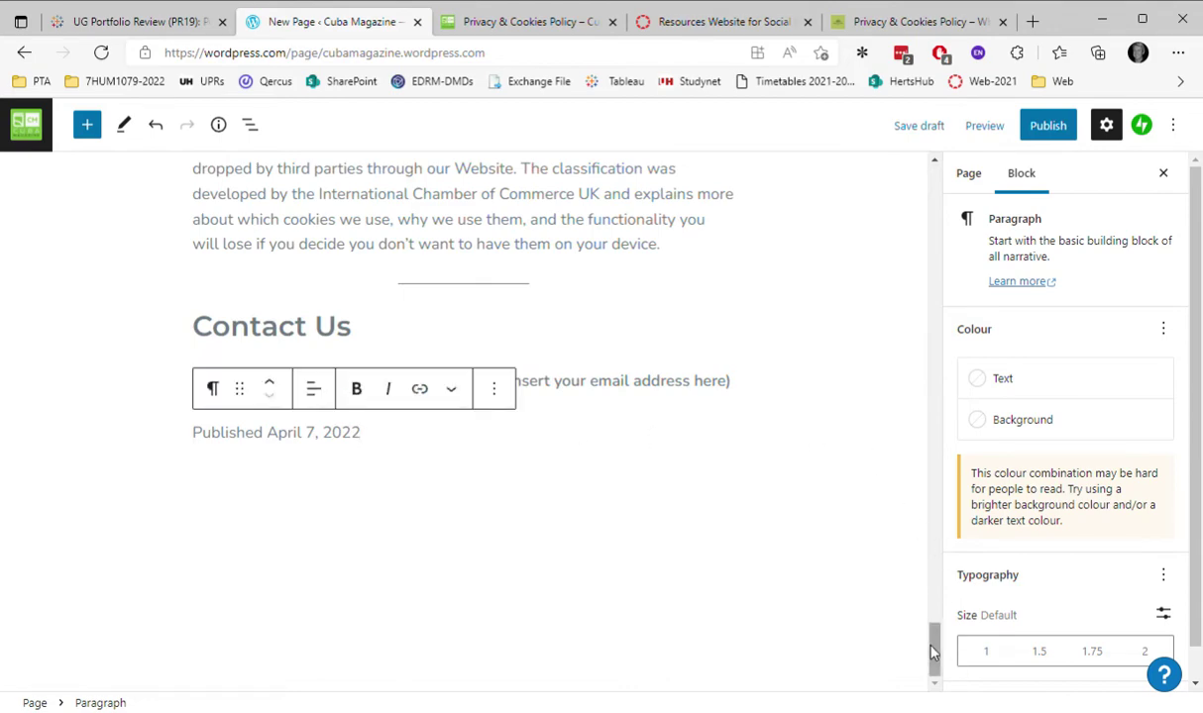
pyautogui.moveTo(935, 643); pyautogui.dragTo(923, 183)
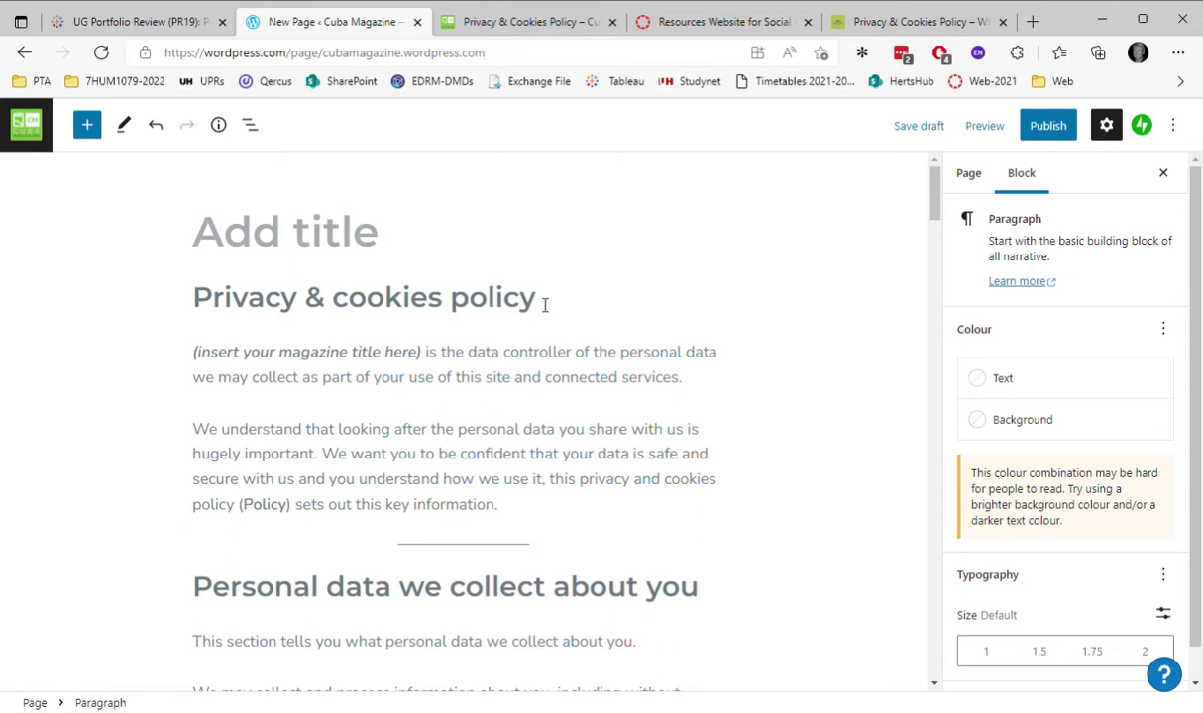
pyautogui.moveTo(543, 305); pyautogui.dragTo(199, 307)
pyautogui.hotkey('ctrl', 'c')
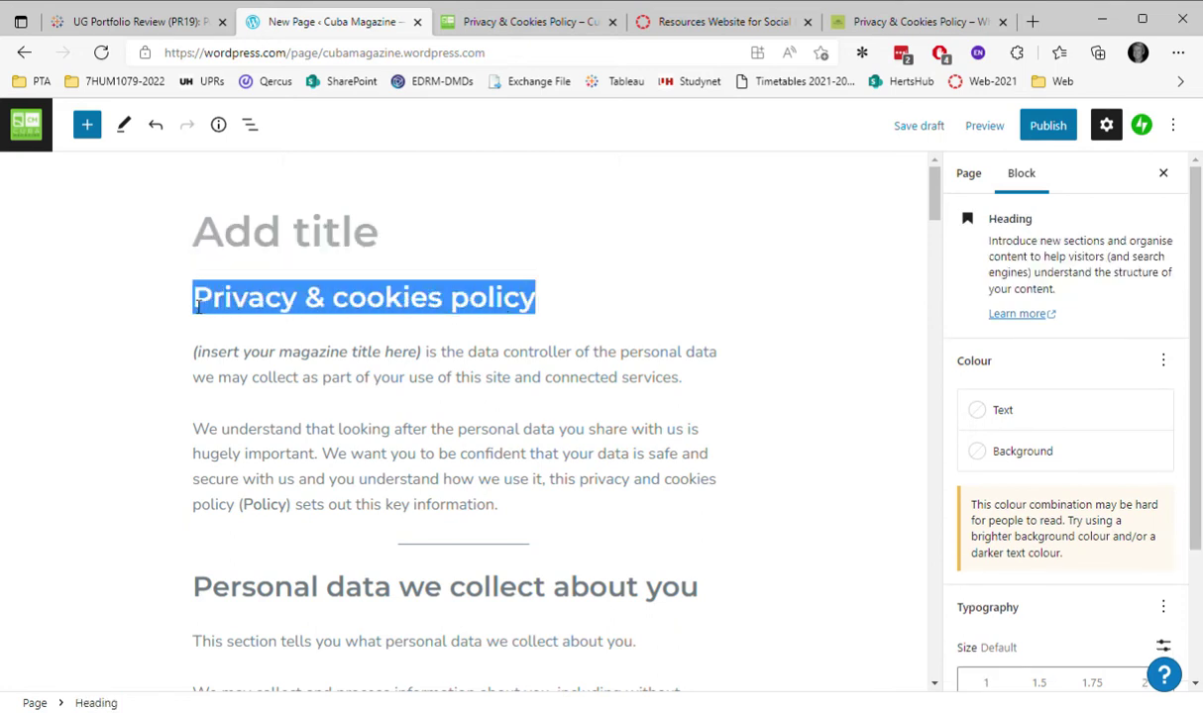
# Move the heading text into the page title, changing it to 'Privacy and cookies policy'.
pyautogui.press('BackSpace')
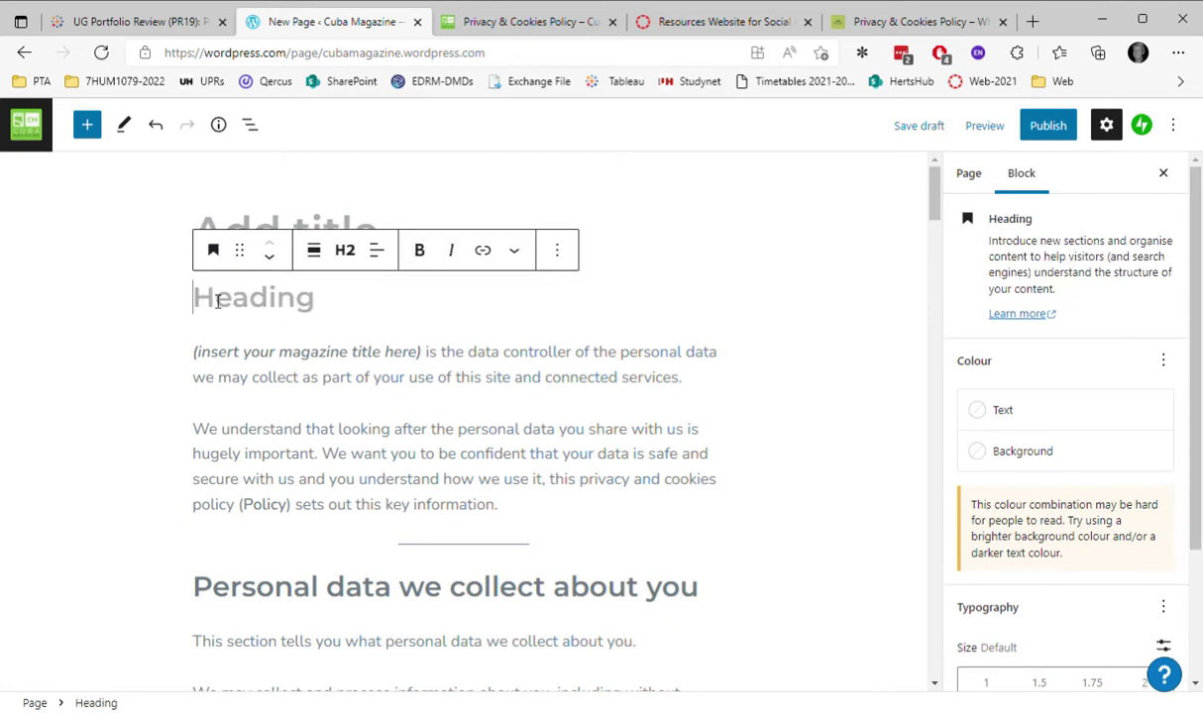
pyautogui.click(287, 227)
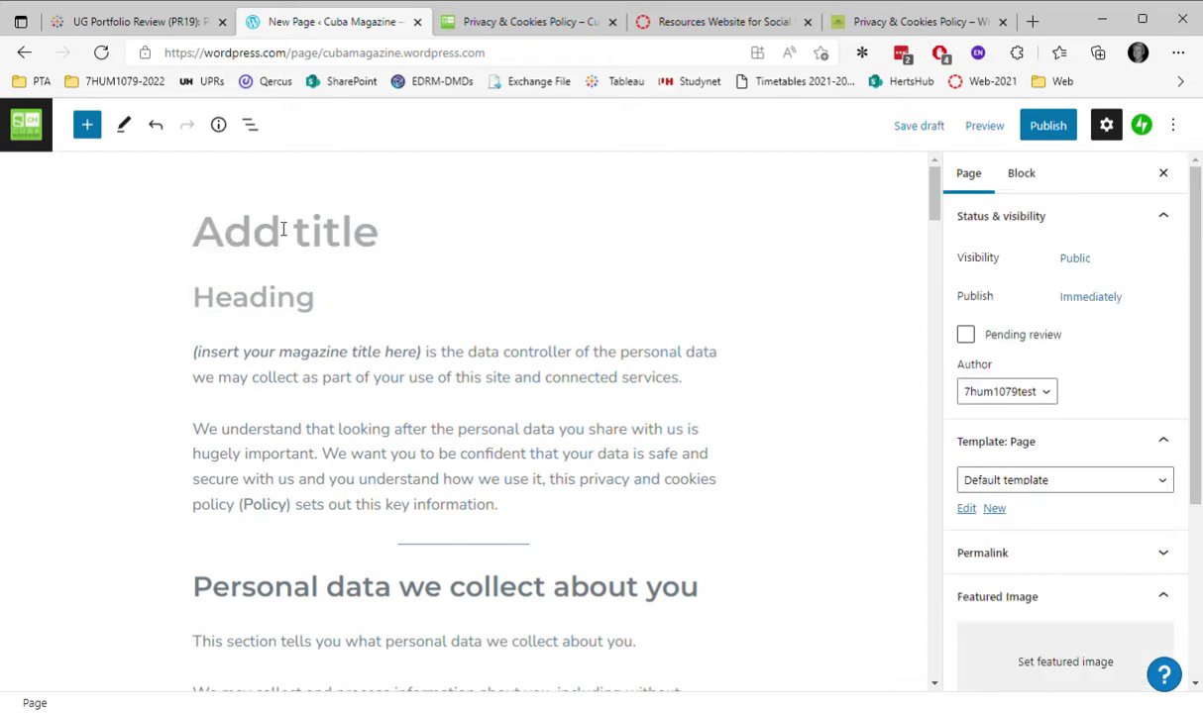
pyautogui.hotkey('ctrl', 'v')
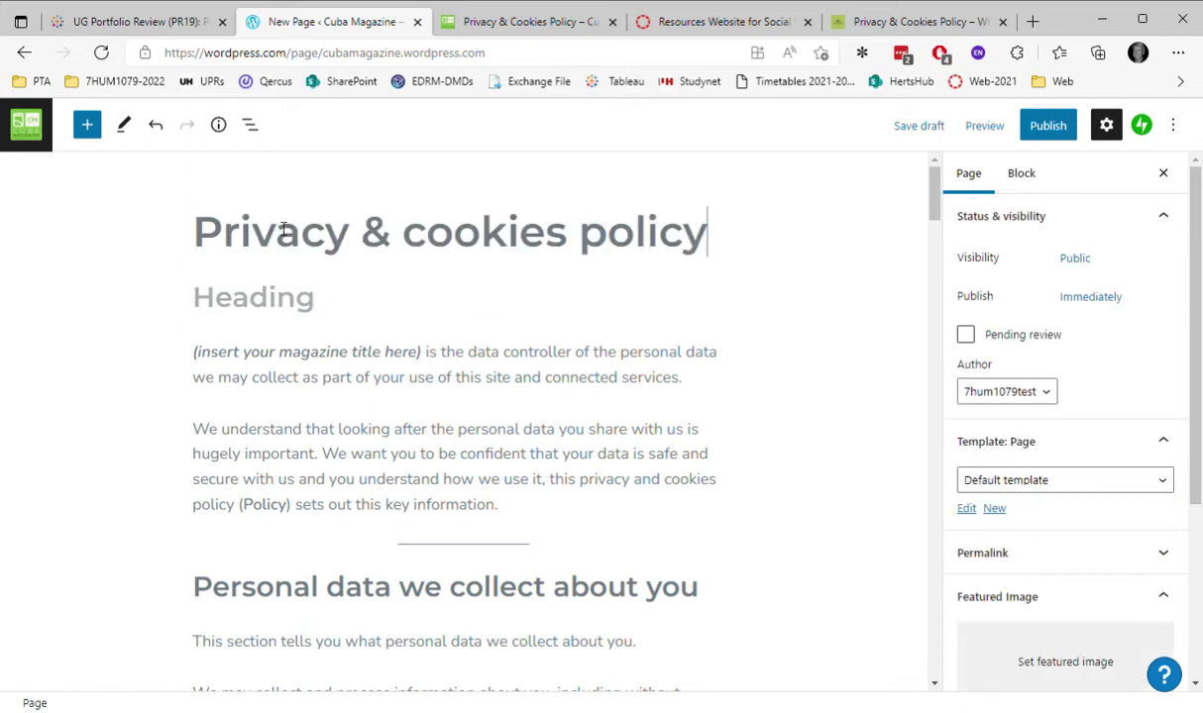
pyautogui.moveTo(393, 247); pyautogui.dragTo(375, 249)
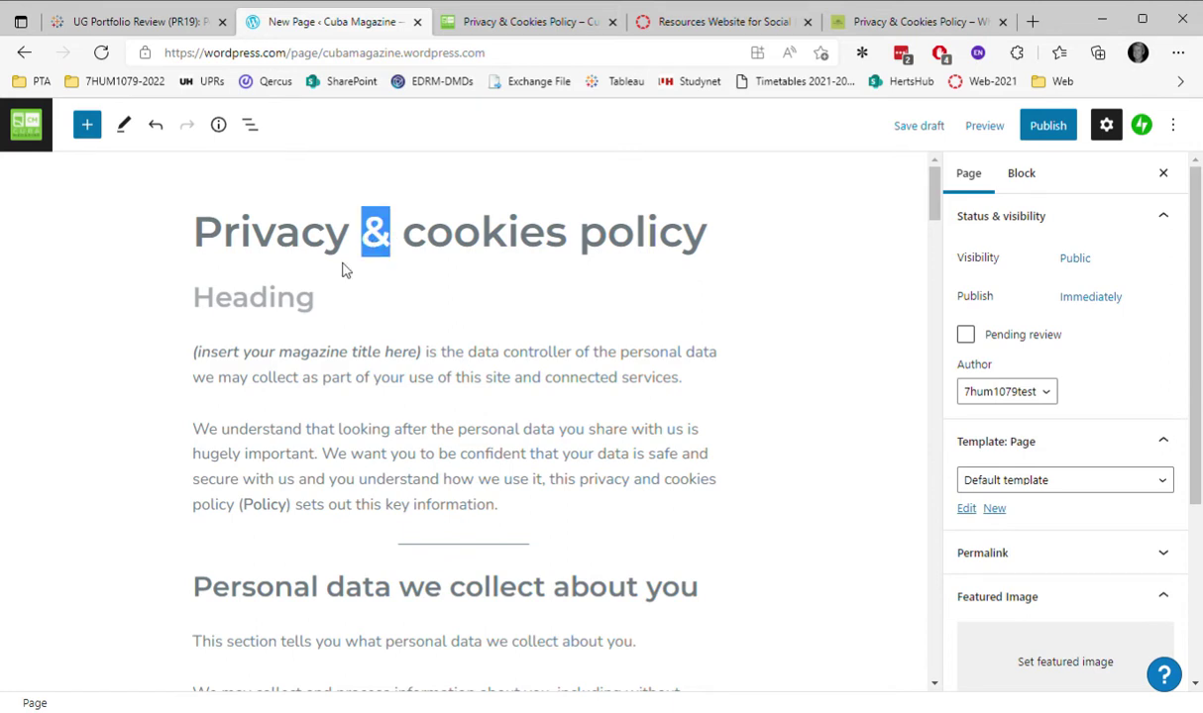
pyautogui.write('and')
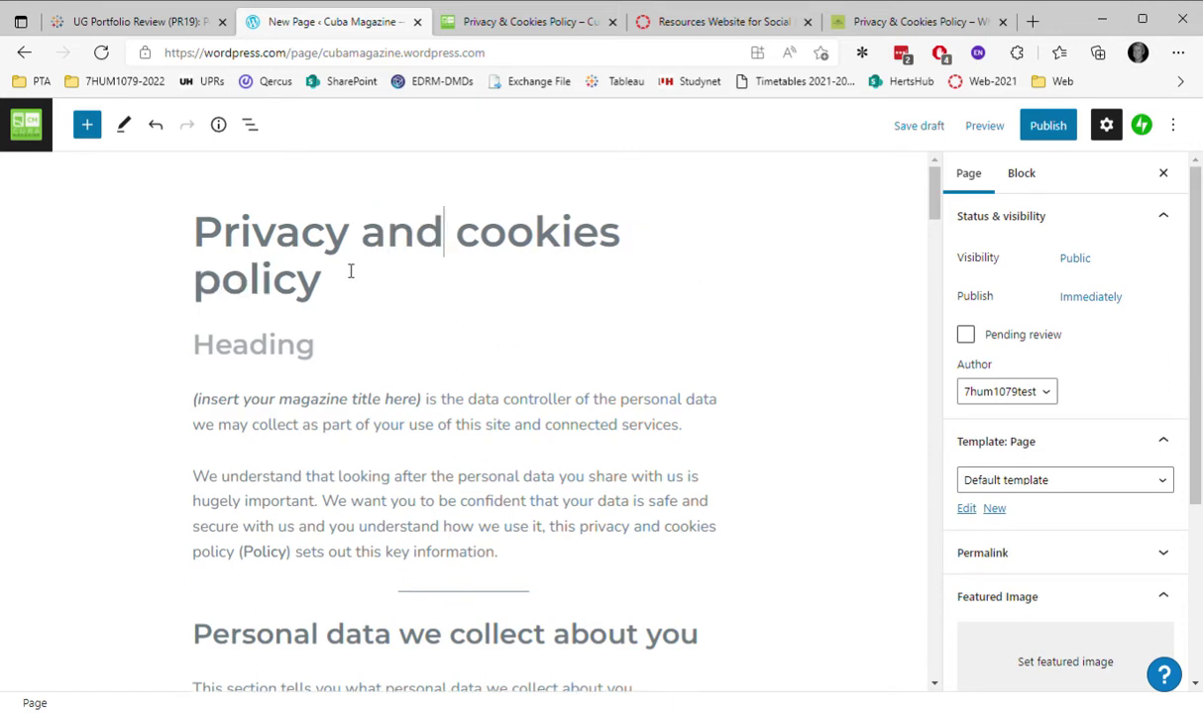
# Remove the leftover empty Heading block from the page body.
pyautogui.click(289, 335)
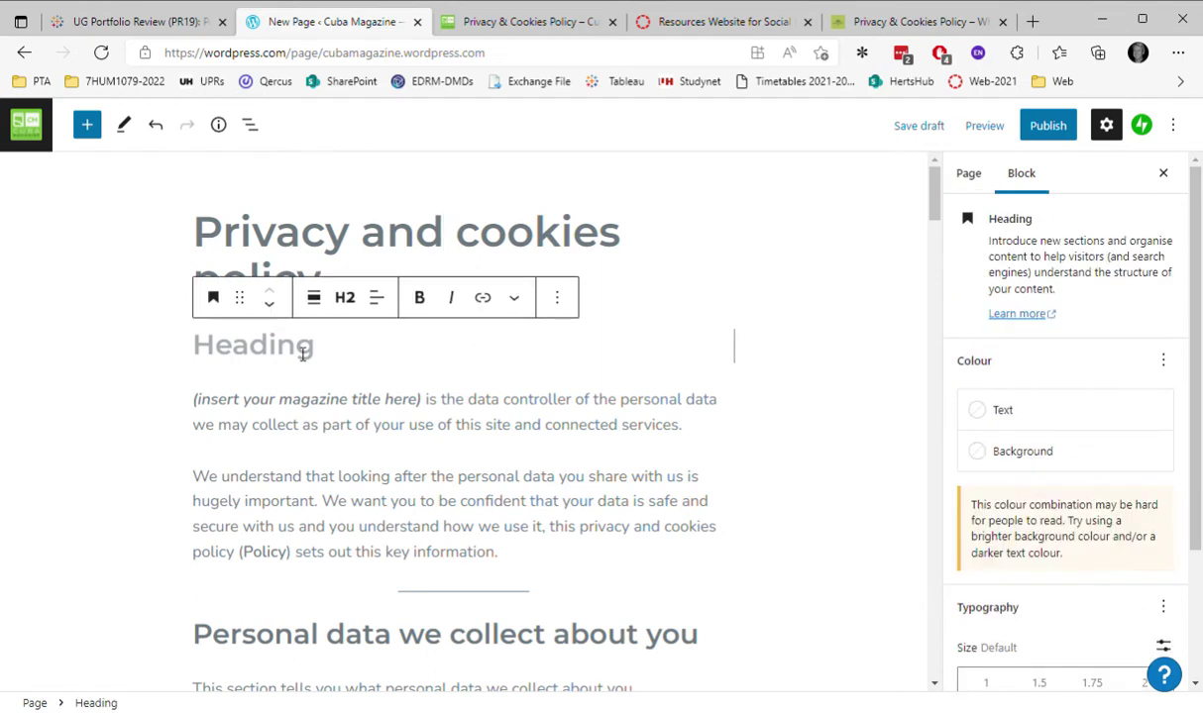
pyautogui.click(558, 297)
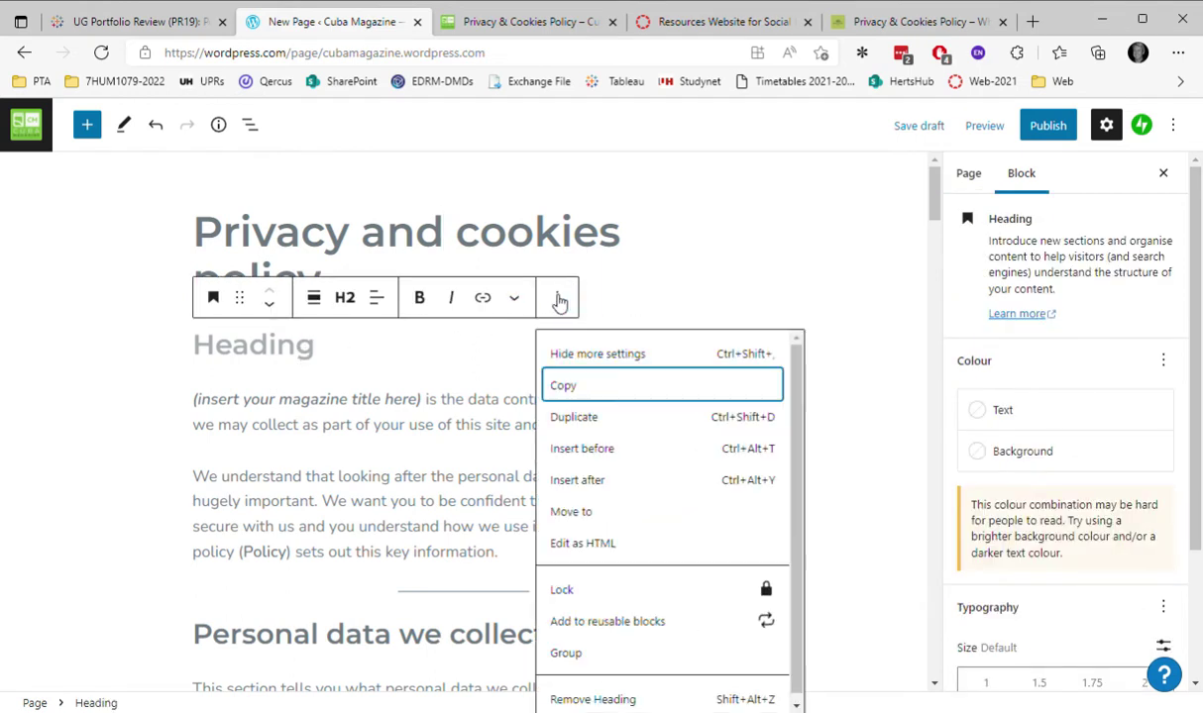
pyautogui.click(631, 700)
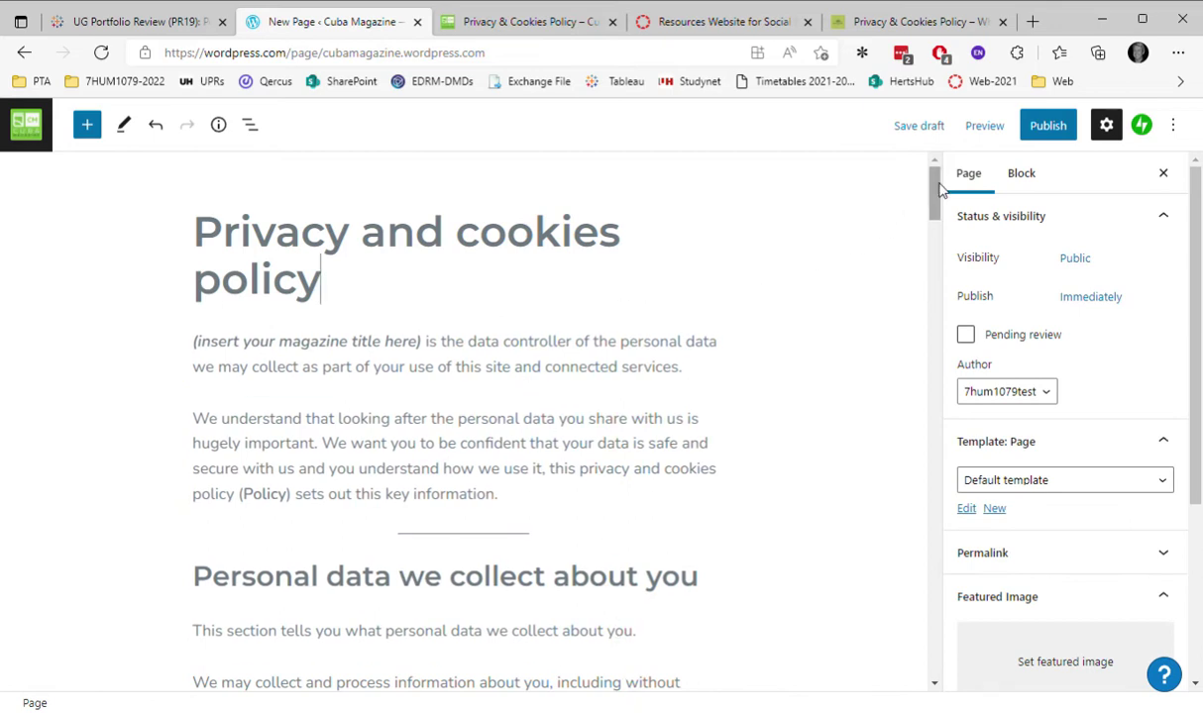
# Replace '(insert your magazine title here)' in the opening paragraph with 'Cuba Magazine'.
pyautogui.moveTo(934, 188); pyautogui.dragTo(953, 160)
pyautogui.moveTo(428, 347); pyautogui.dragTo(203, 362)
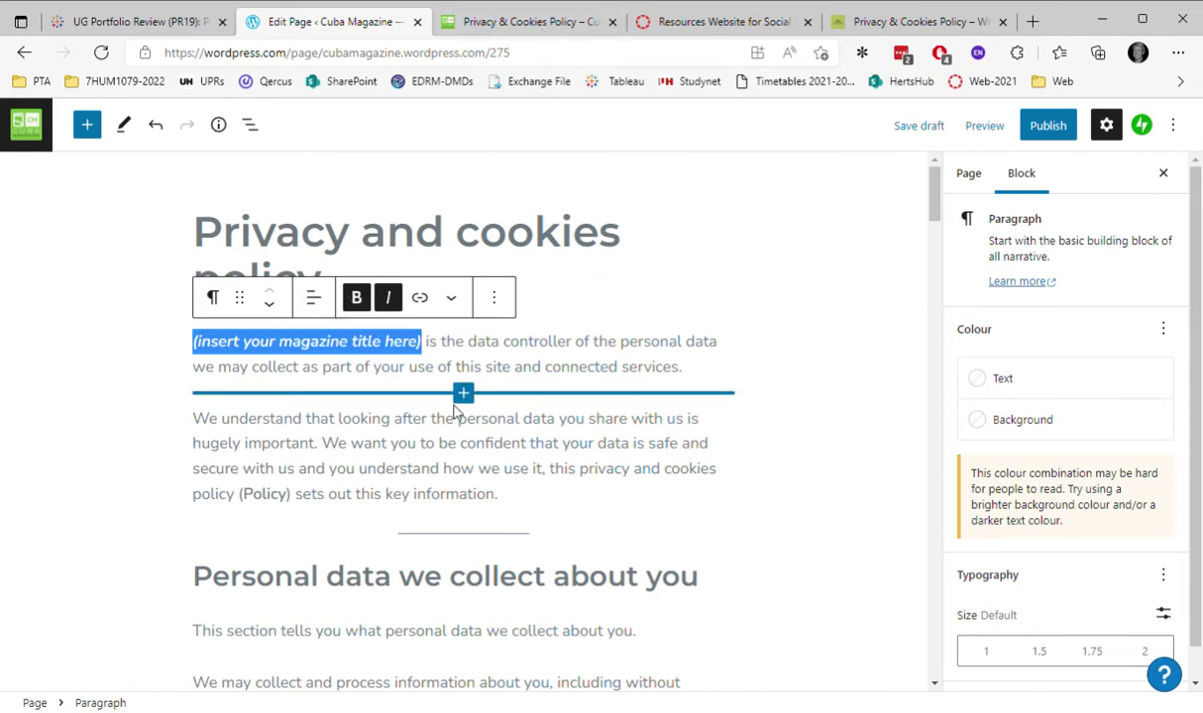
pyautogui.write('Cuba')
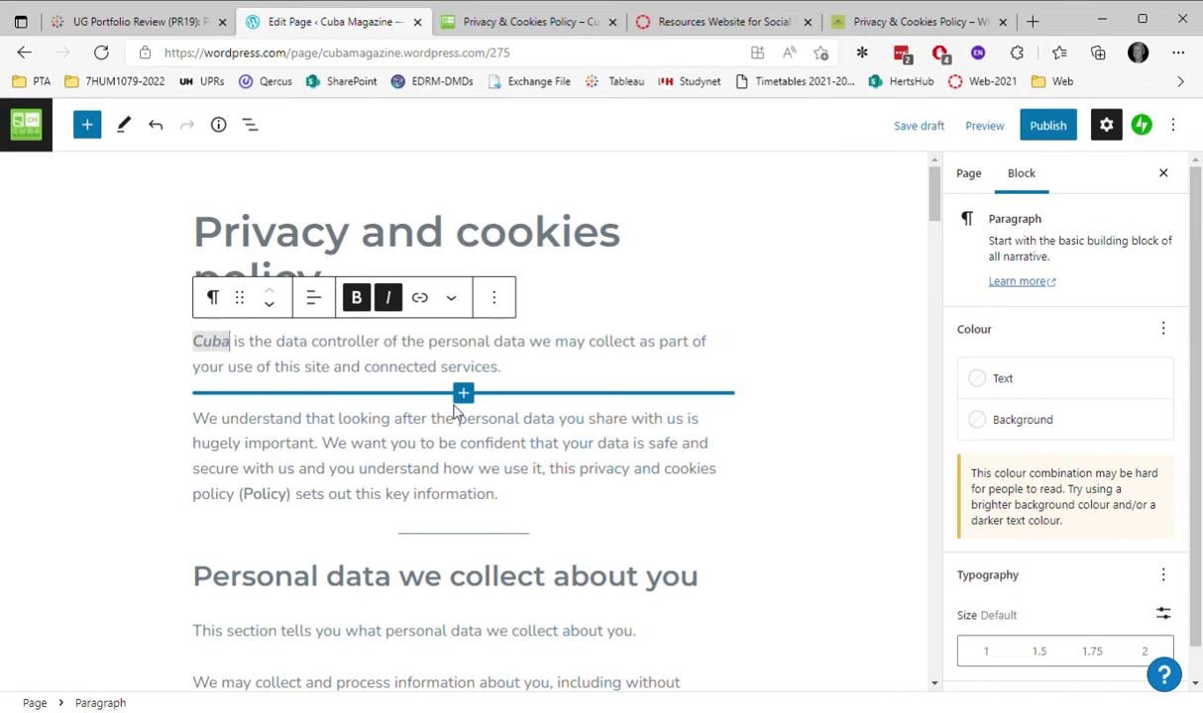
pyautogui.write(' Magazi')
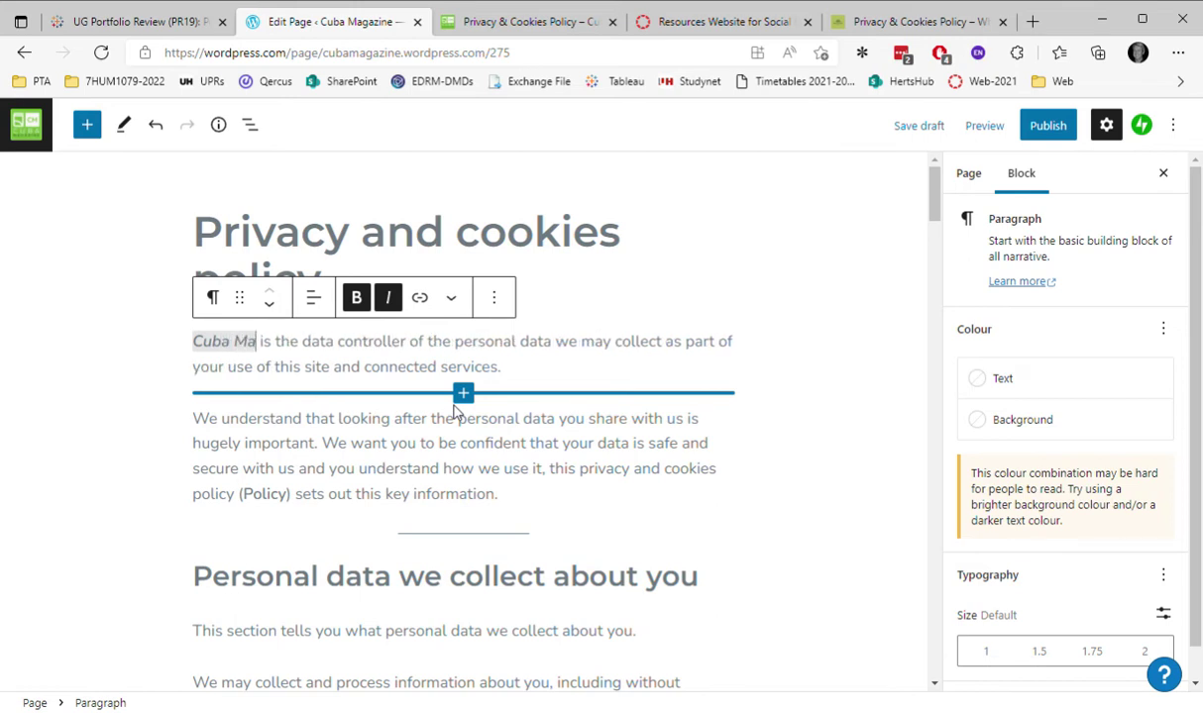
pyautogui.write('ne')
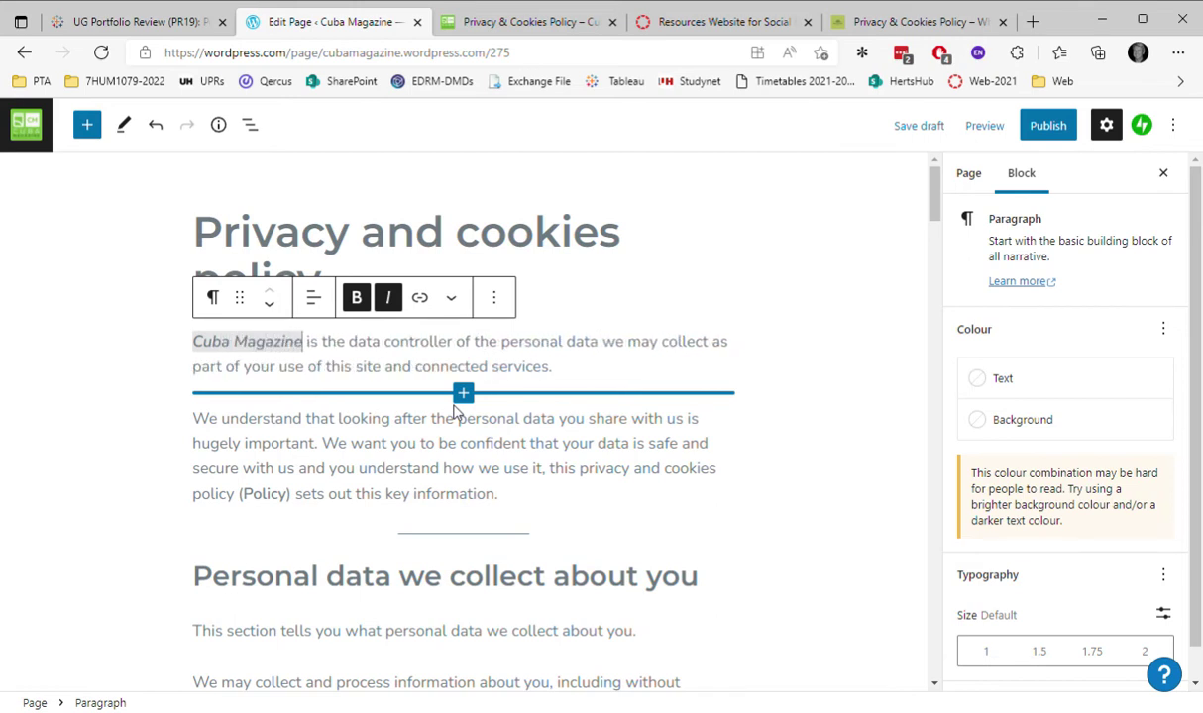
# Scroll down to Contact Us and select the '(insert your email address here)' placeholder.
pyautogui.click(614, 360)
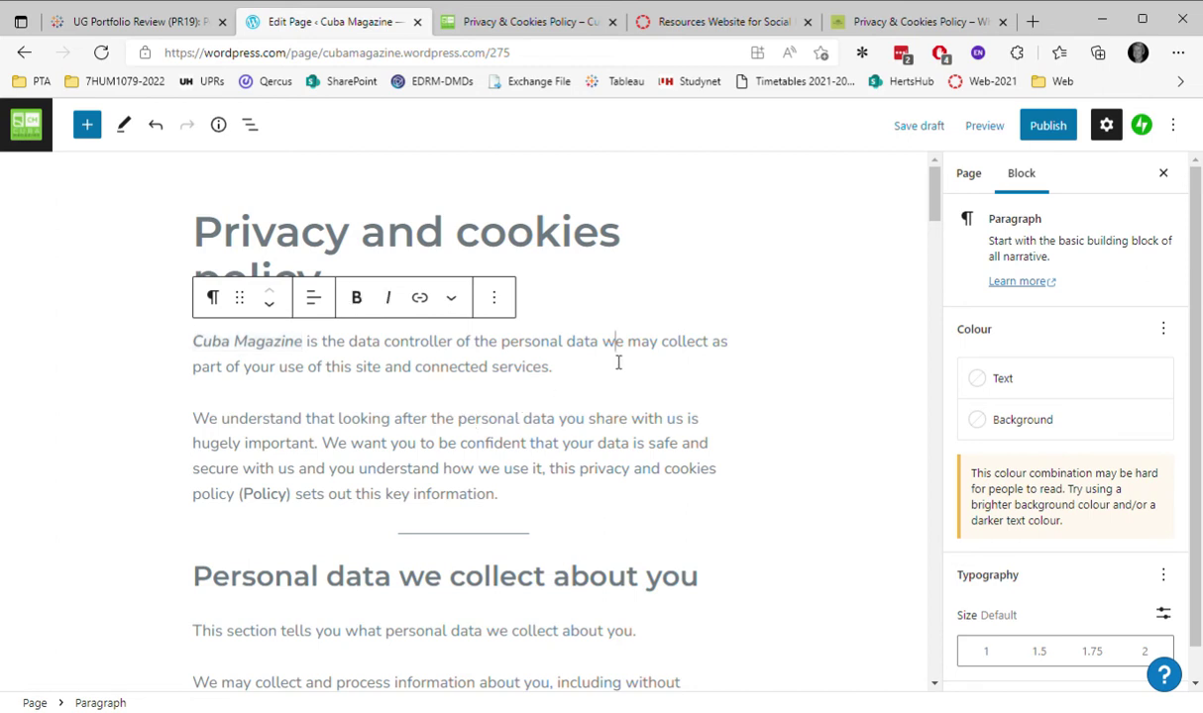
pyautogui.scroll(-3, 788, 402)
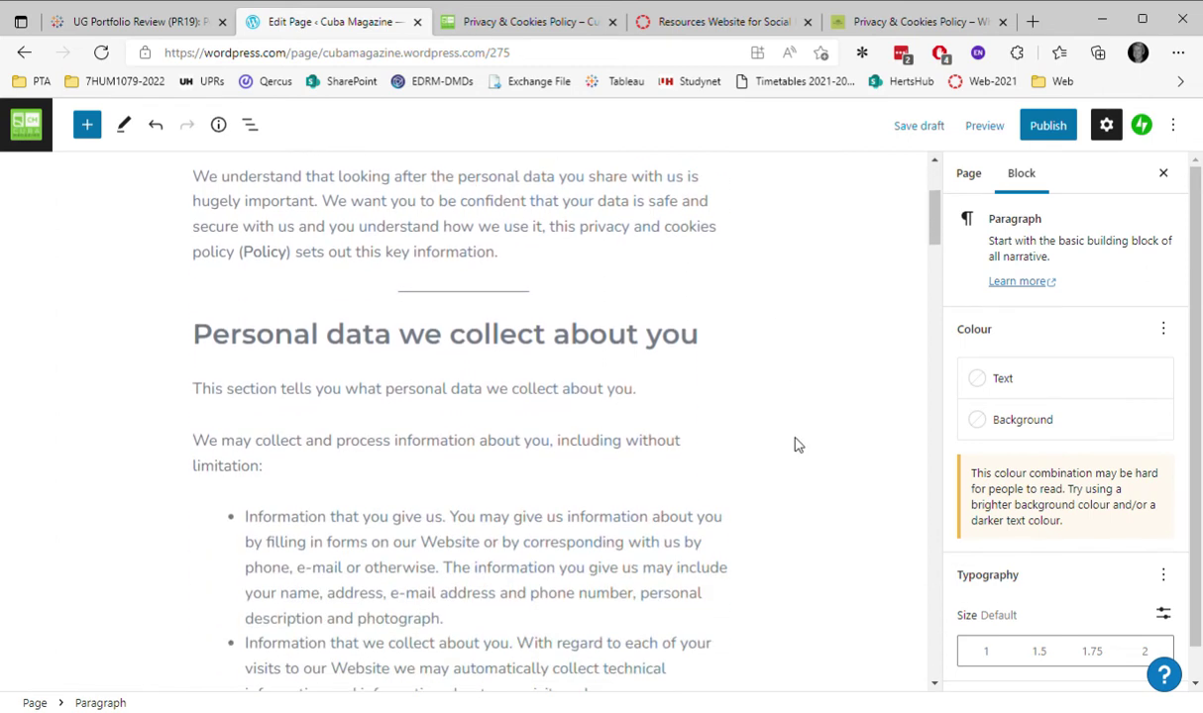
pyautogui.moveTo(939, 211); pyautogui.dragTo(946, 639)
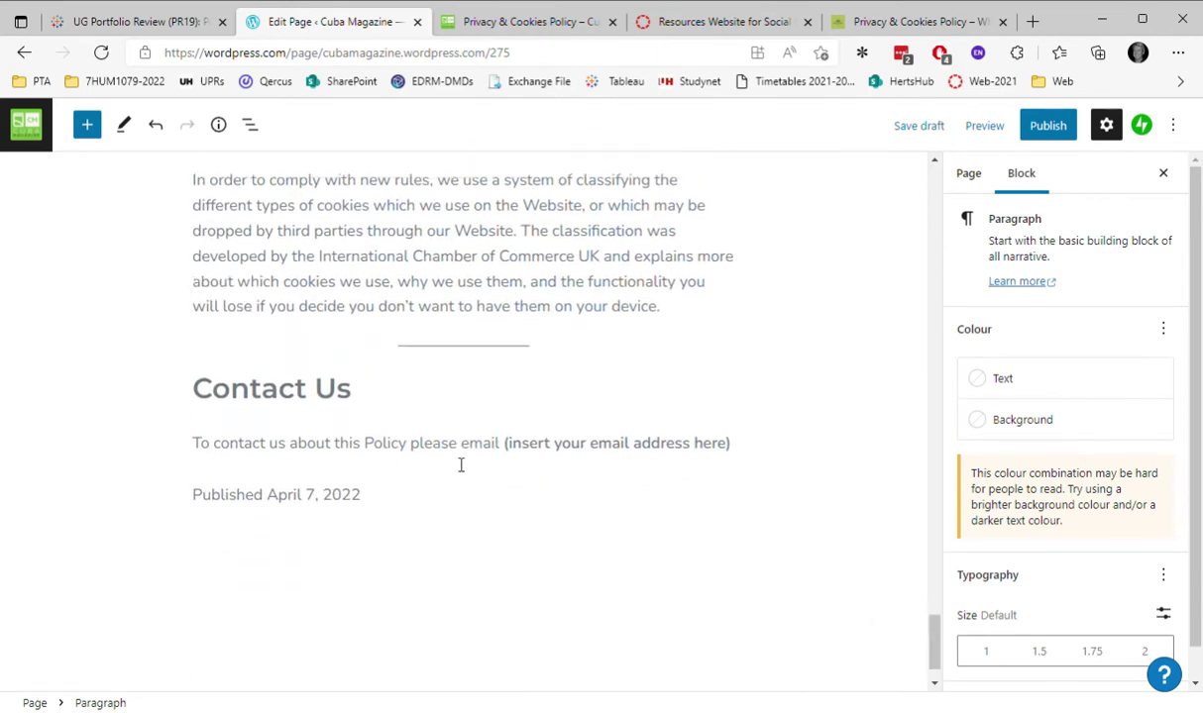
pyautogui.click(745, 451)
pyautogui.moveTo(741, 449); pyautogui.dragTo(513, 451)
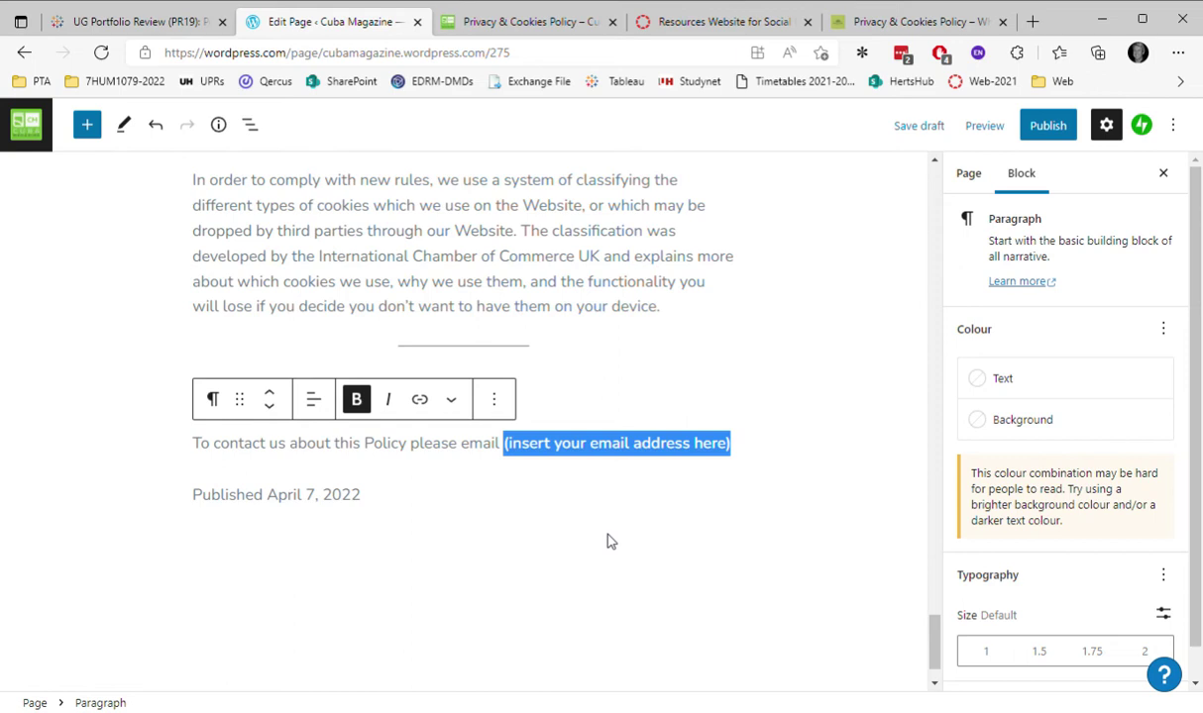
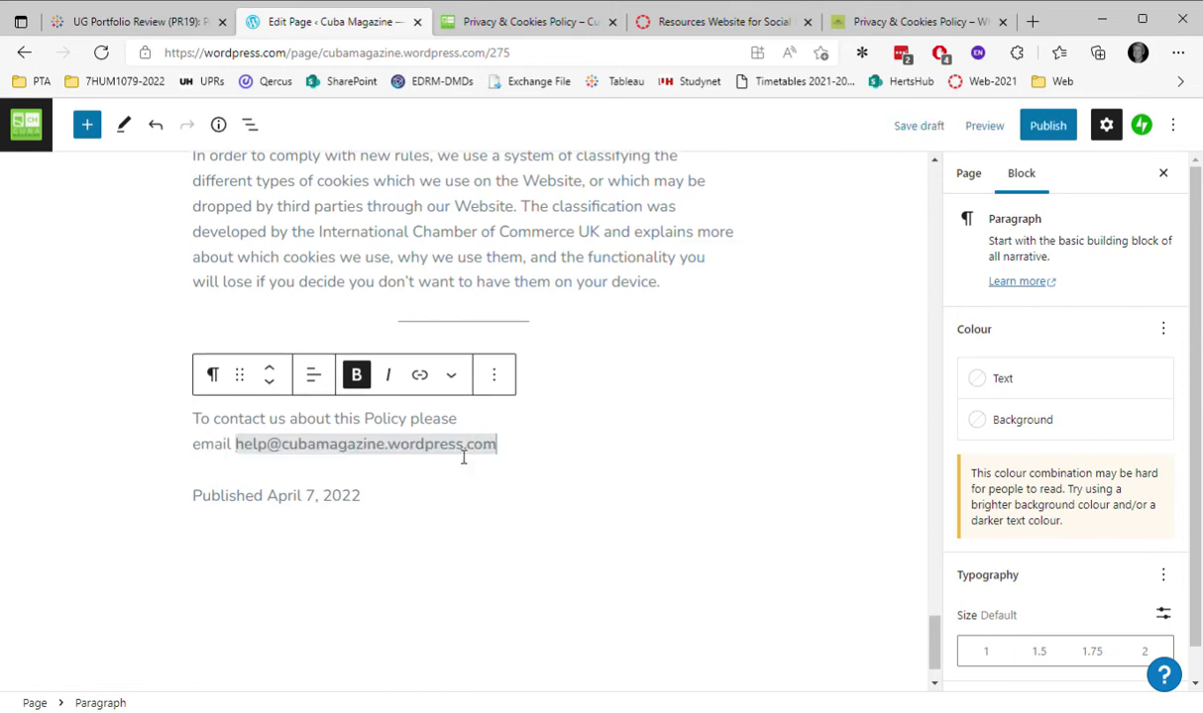
# Type the magazine's help e-mail address over the placeholder, then bold it and apply the Link tool.
pyautogui.moveTo(497, 445); pyautogui.dragTo(245, 455)
pyautogui.hotkey('ctrl', 'b')
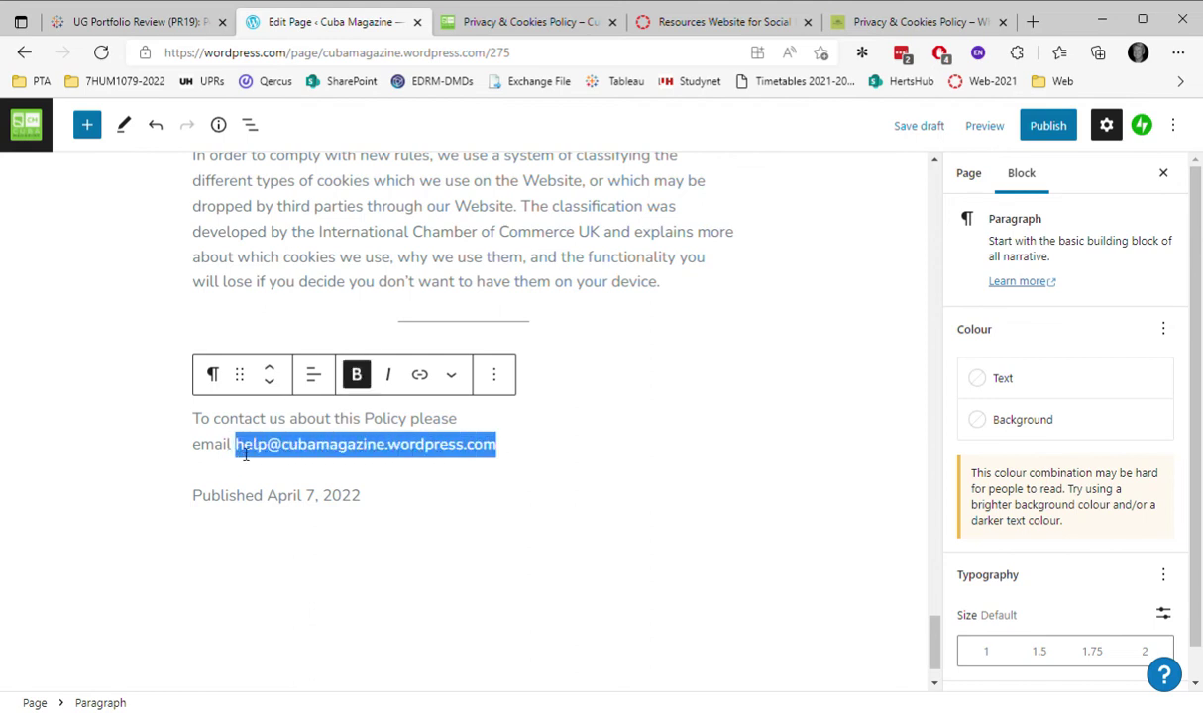
pyautogui.click(420, 376)
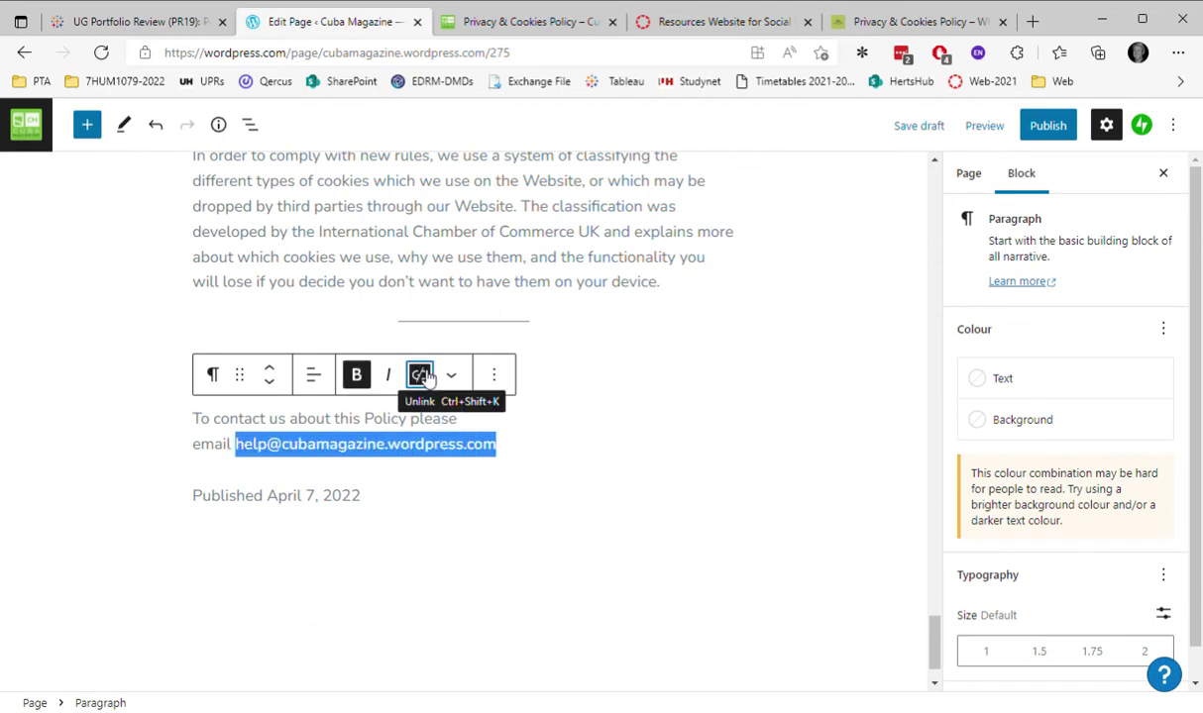
pyautogui.click(527, 460)
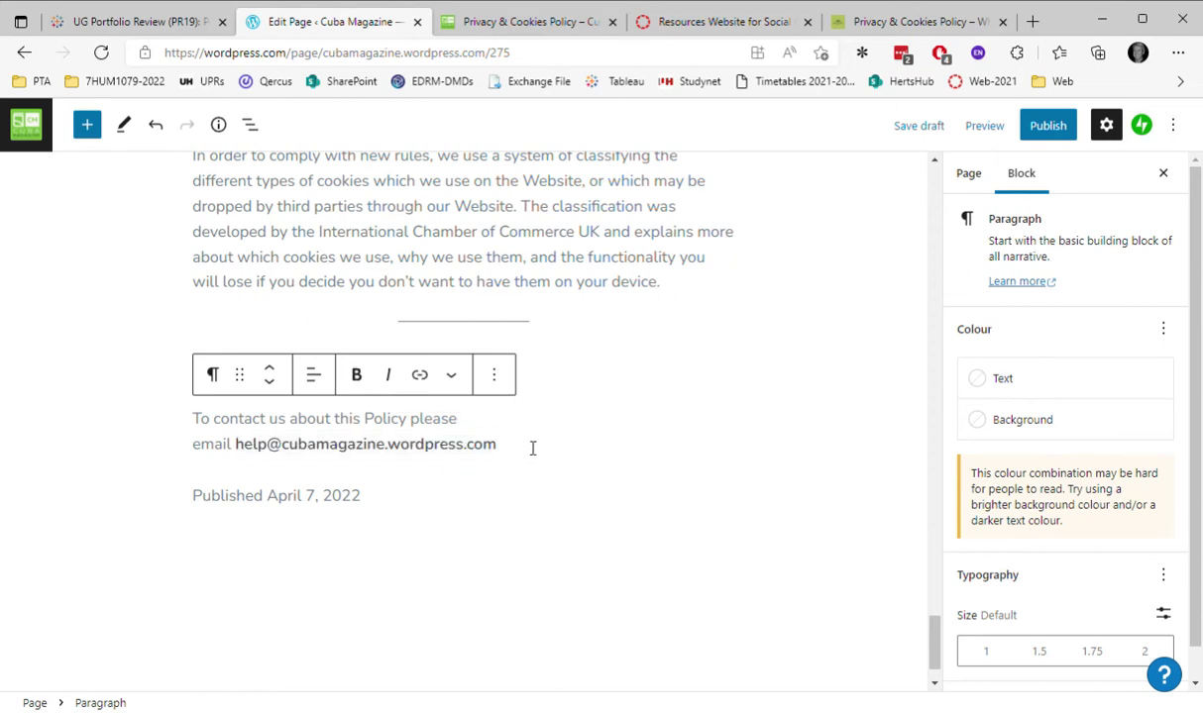
# Publish the 'Privacy and cookies policy' page and go to the site's Pages list.
pyautogui.click(1054, 125)
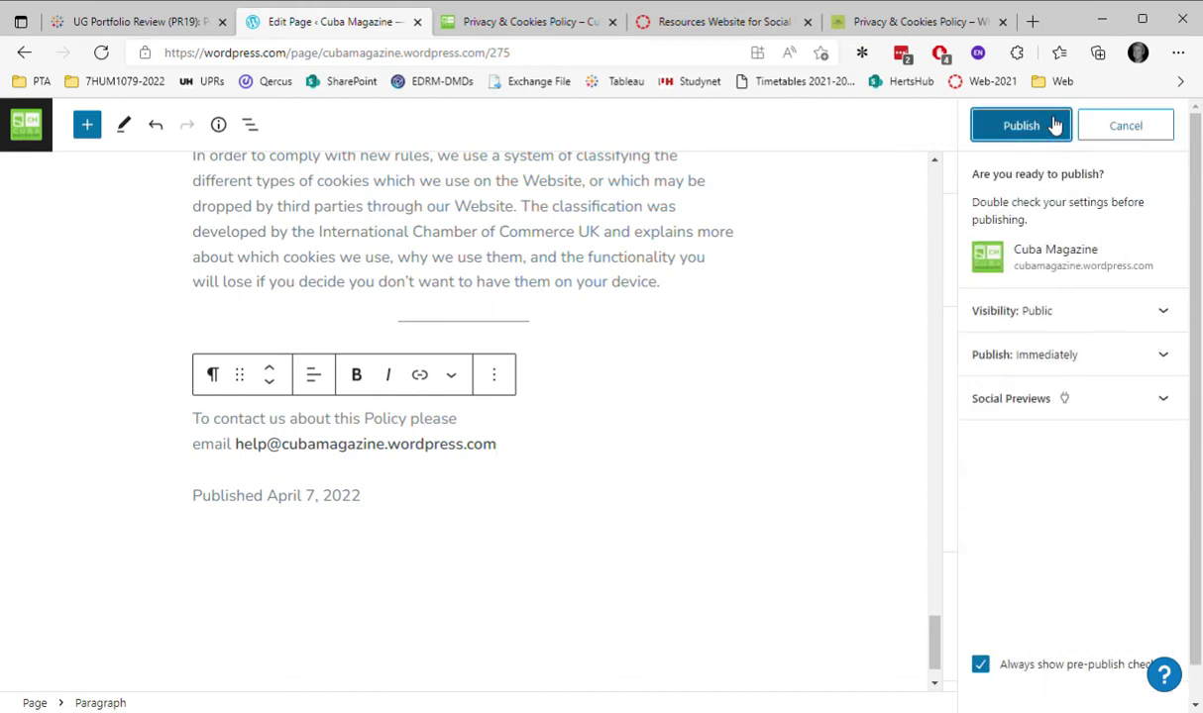
pyautogui.click(1027, 129)
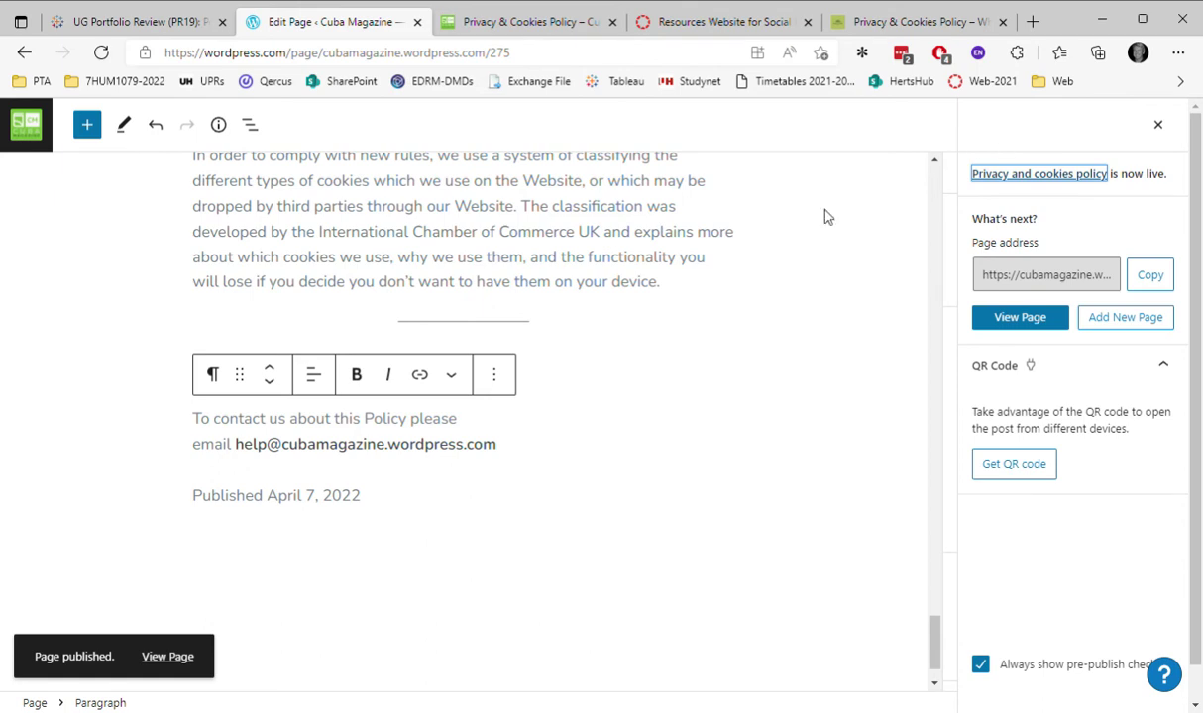
pyautogui.click(27, 121)
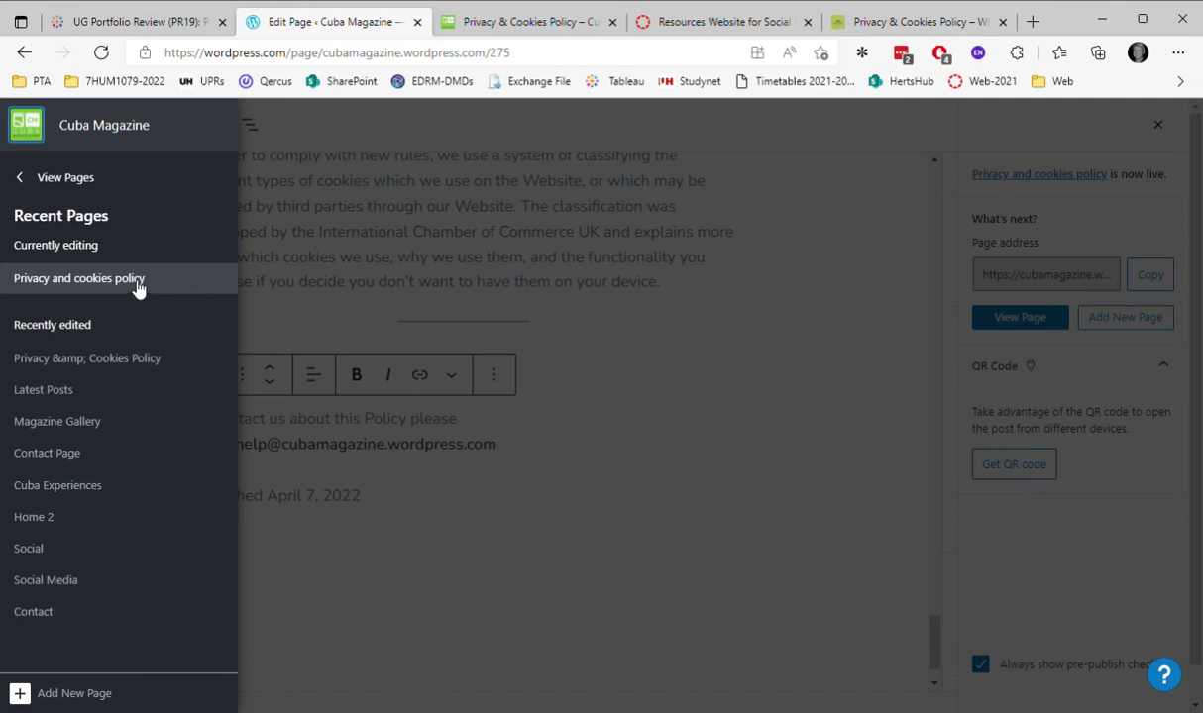
pyautogui.click(59, 178)
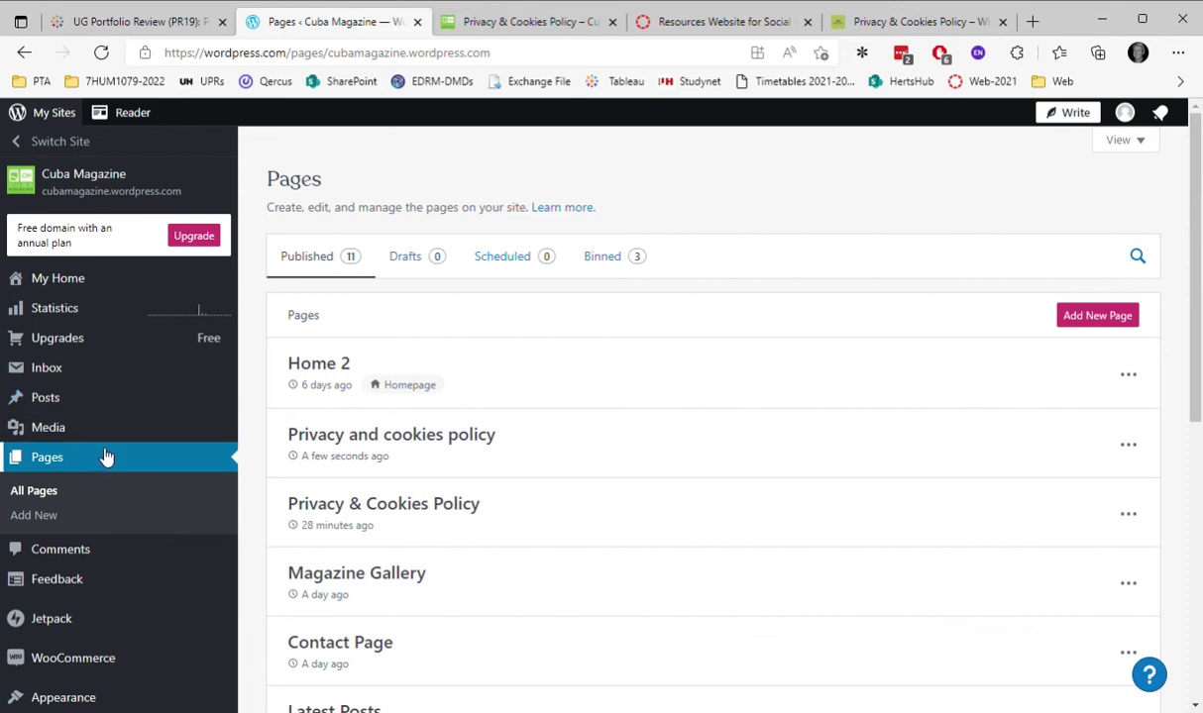
# Open Appearance > Customise to load the Cuba Magazine Customiser with its live preview.
pyautogui.scroll(-2, 106, 457)
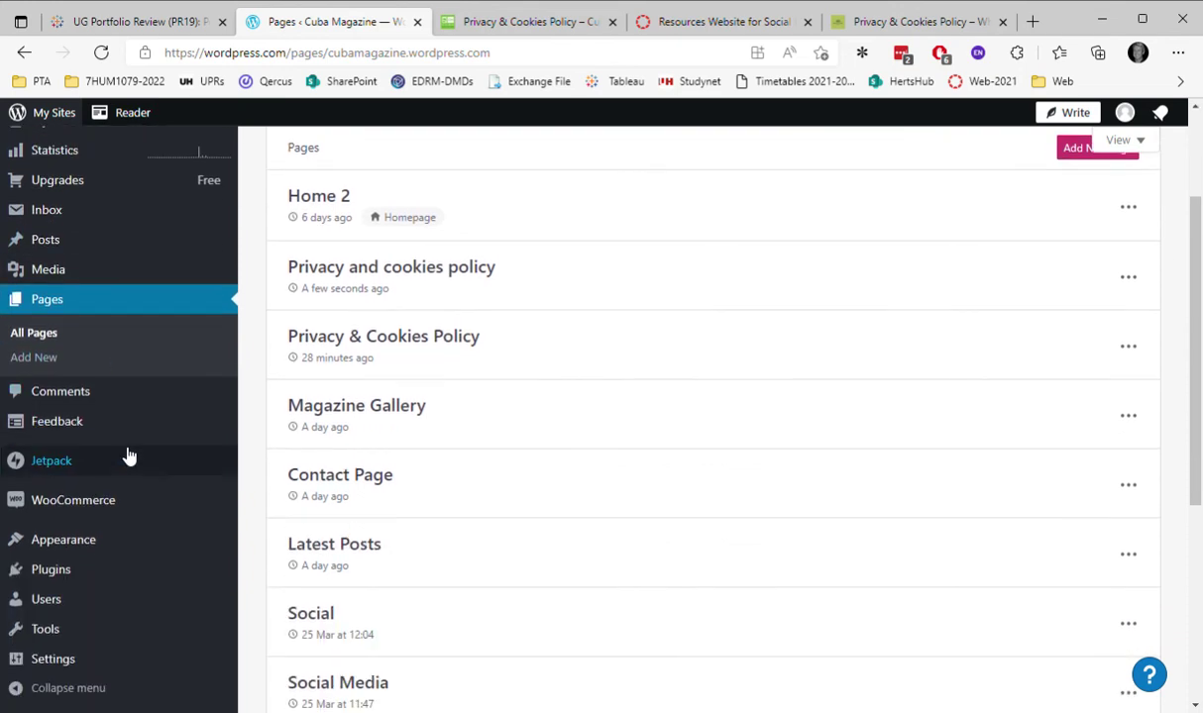
pyautogui.click(109, 543)
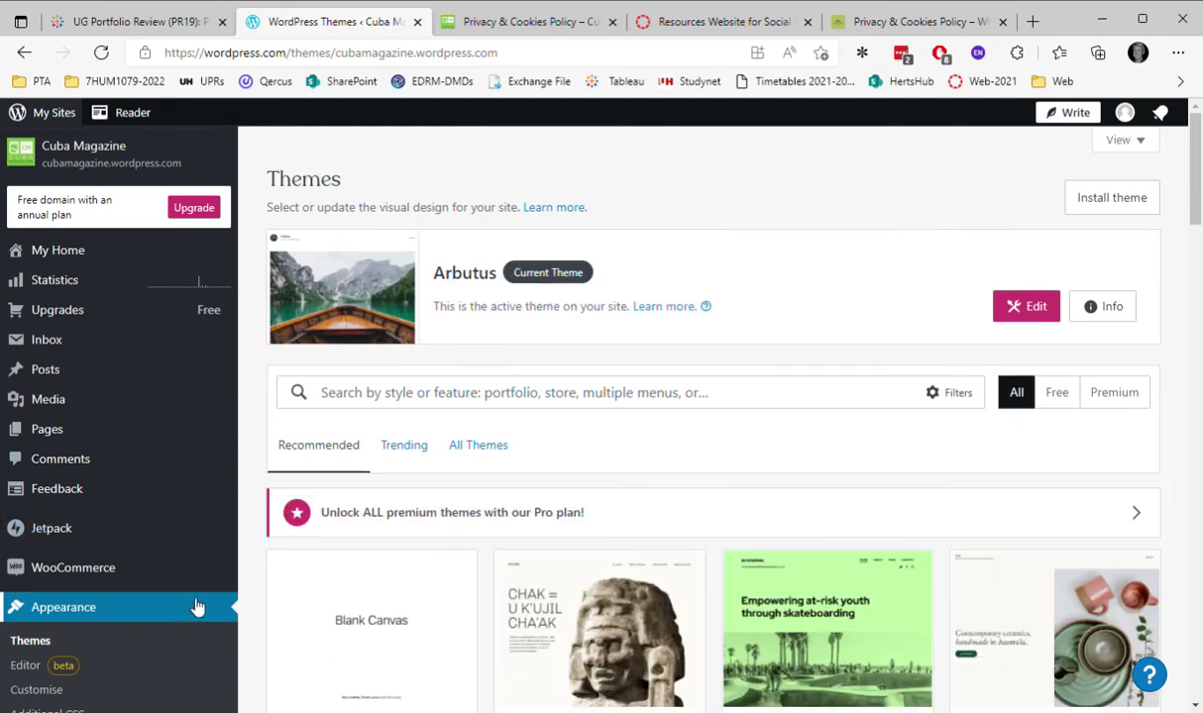
pyautogui.scroll(-2, 197, 607)
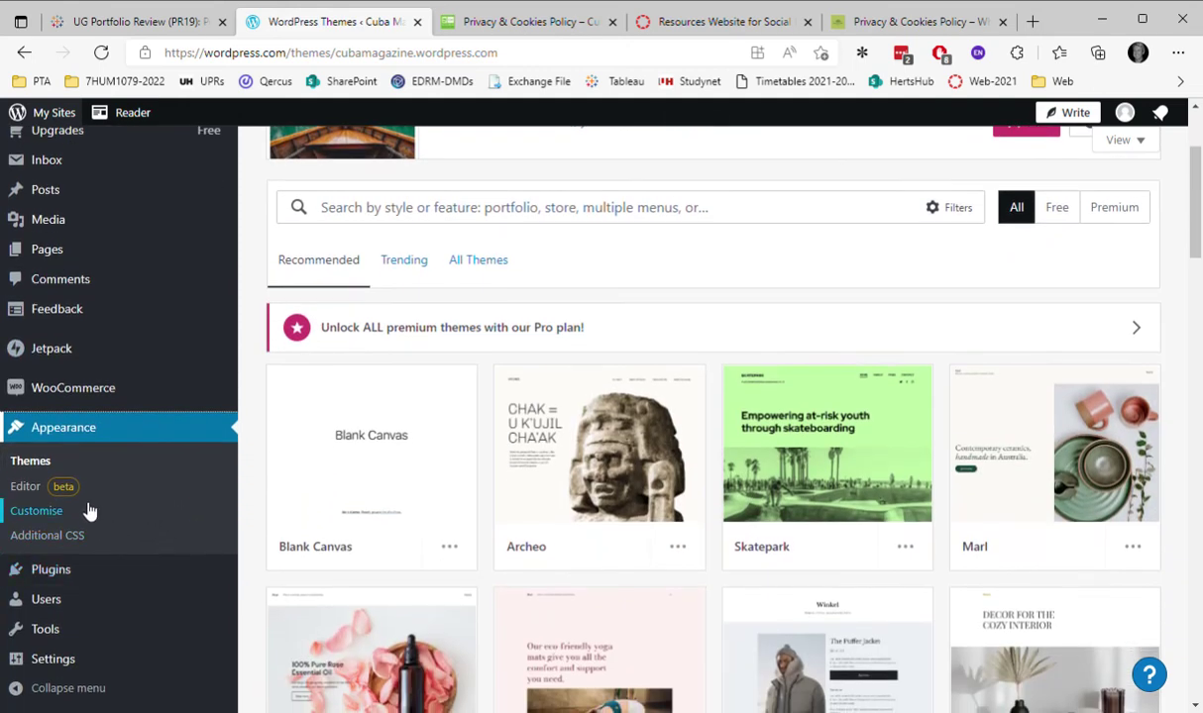
pyautogui.click(85, 510)
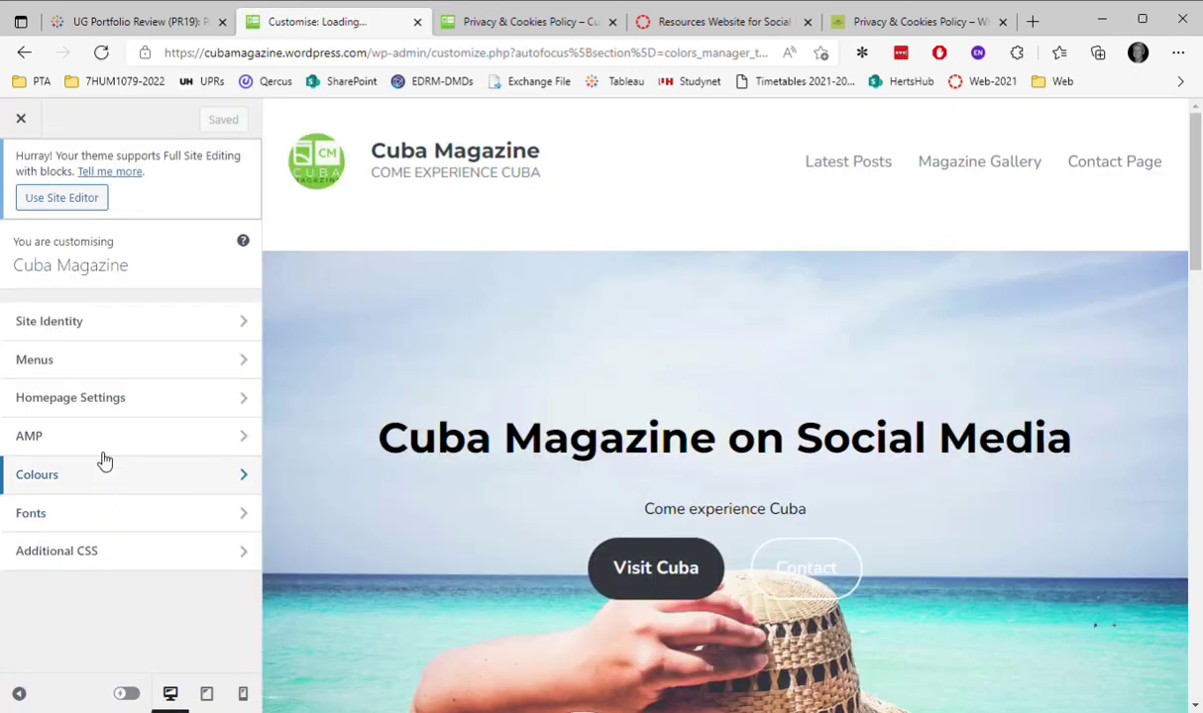
# Add the 'Privacy and cookies policy' page to Test Menu as its fourth item and save.
pyautogui.click(85, 362)
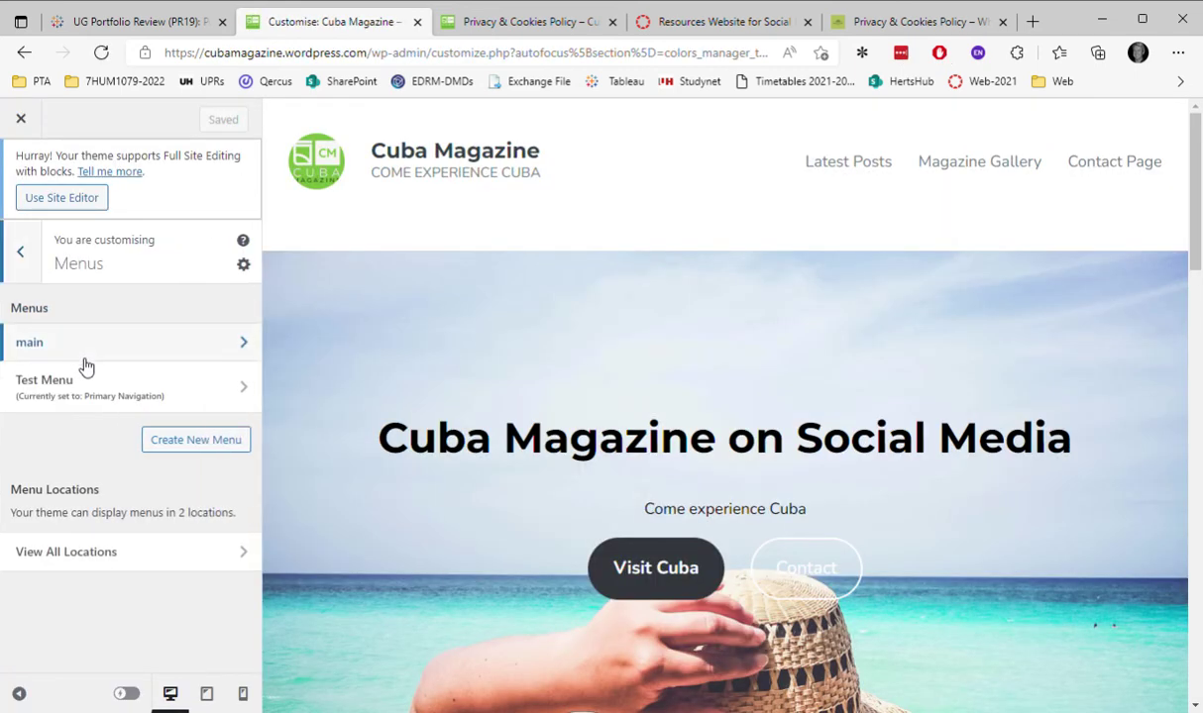
pyautogui.click(127, 388)
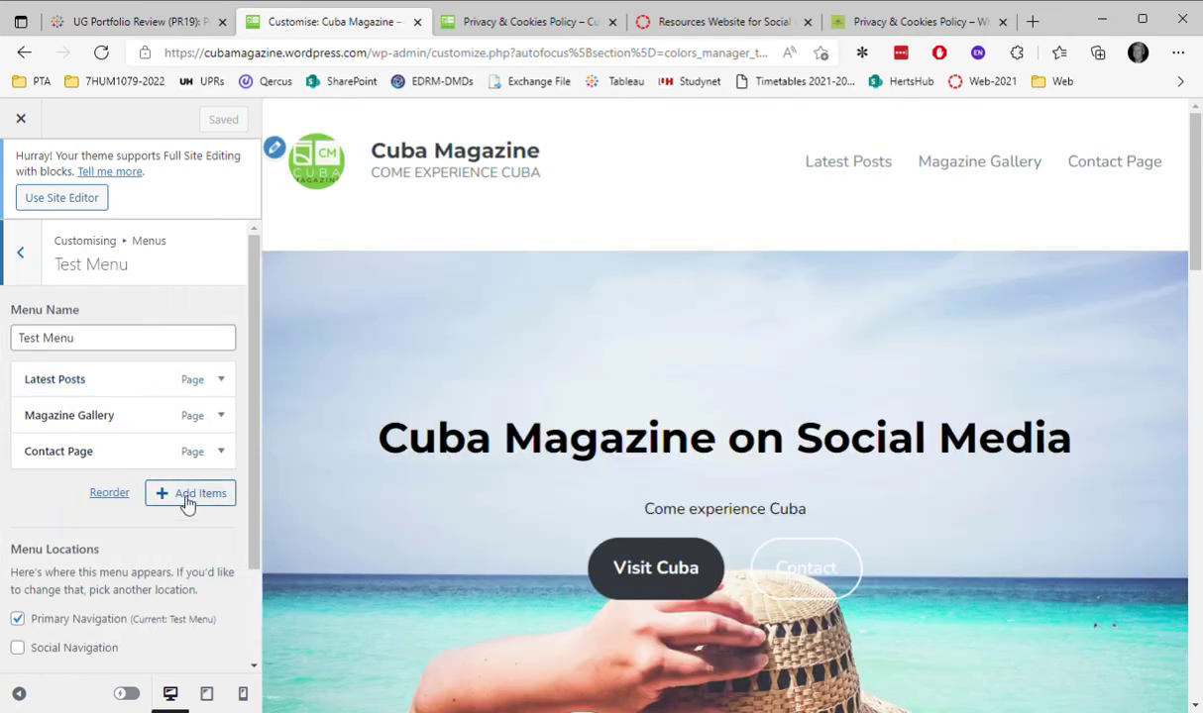
pyautogui.click(186, 494)
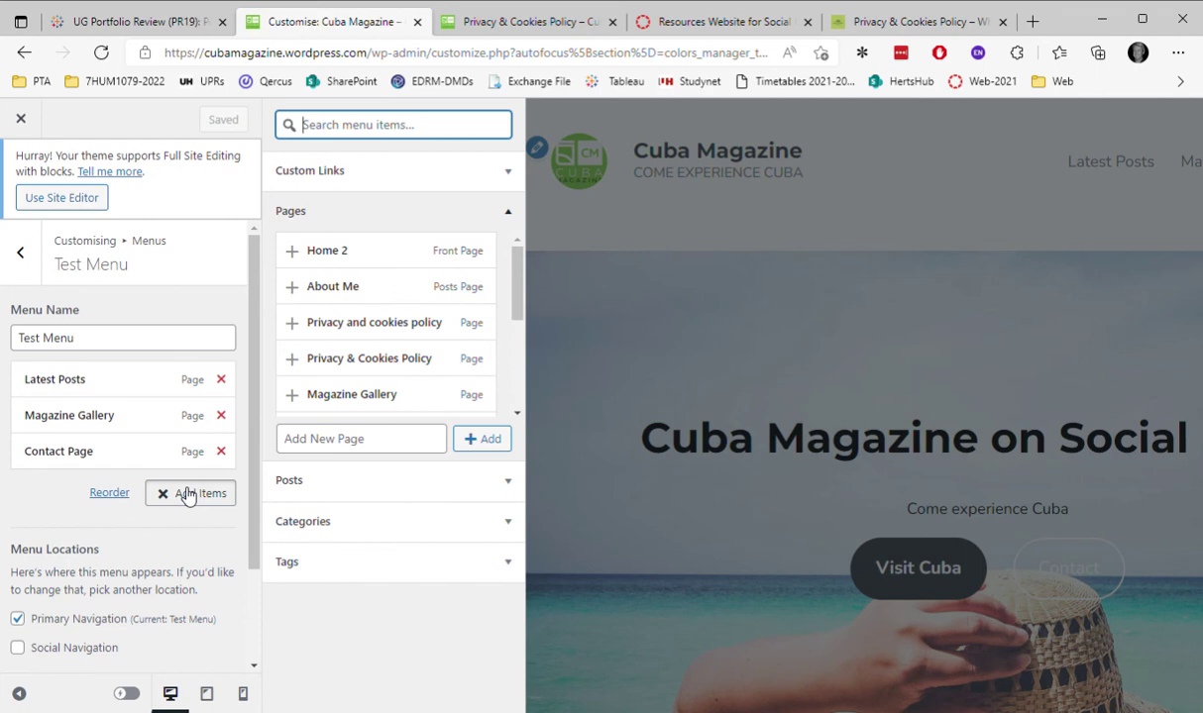
pyautogui.click(352, 325)
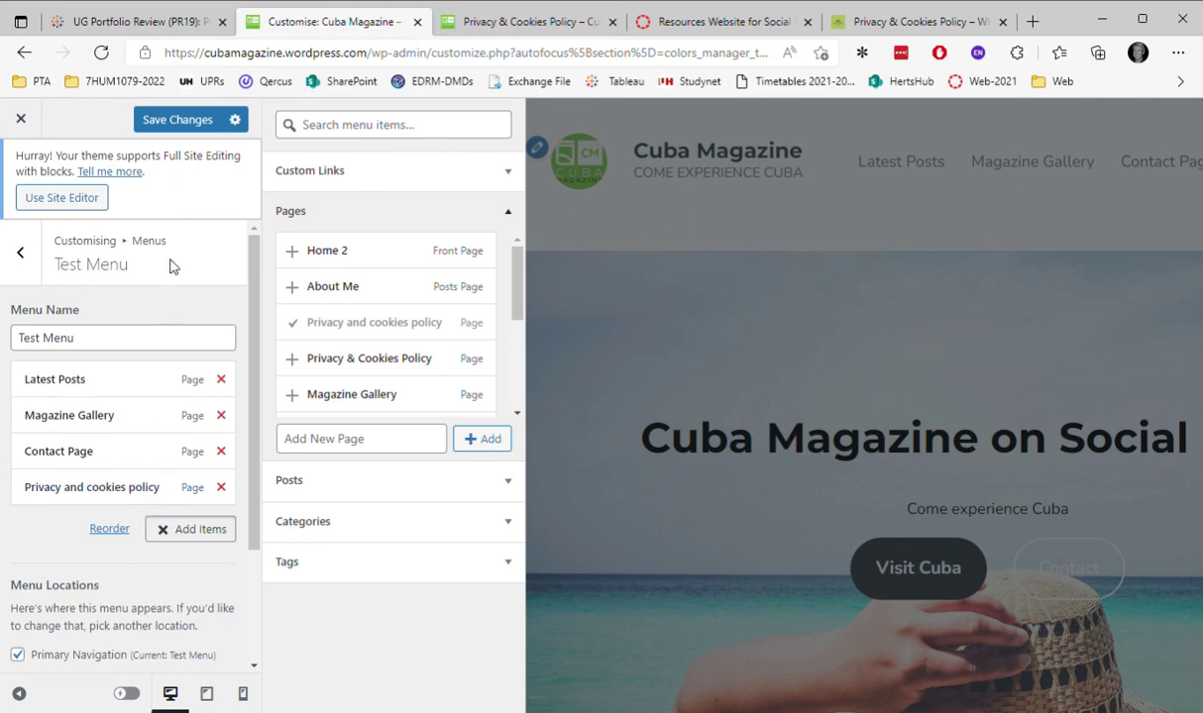
pyautogui.click(176, 119)
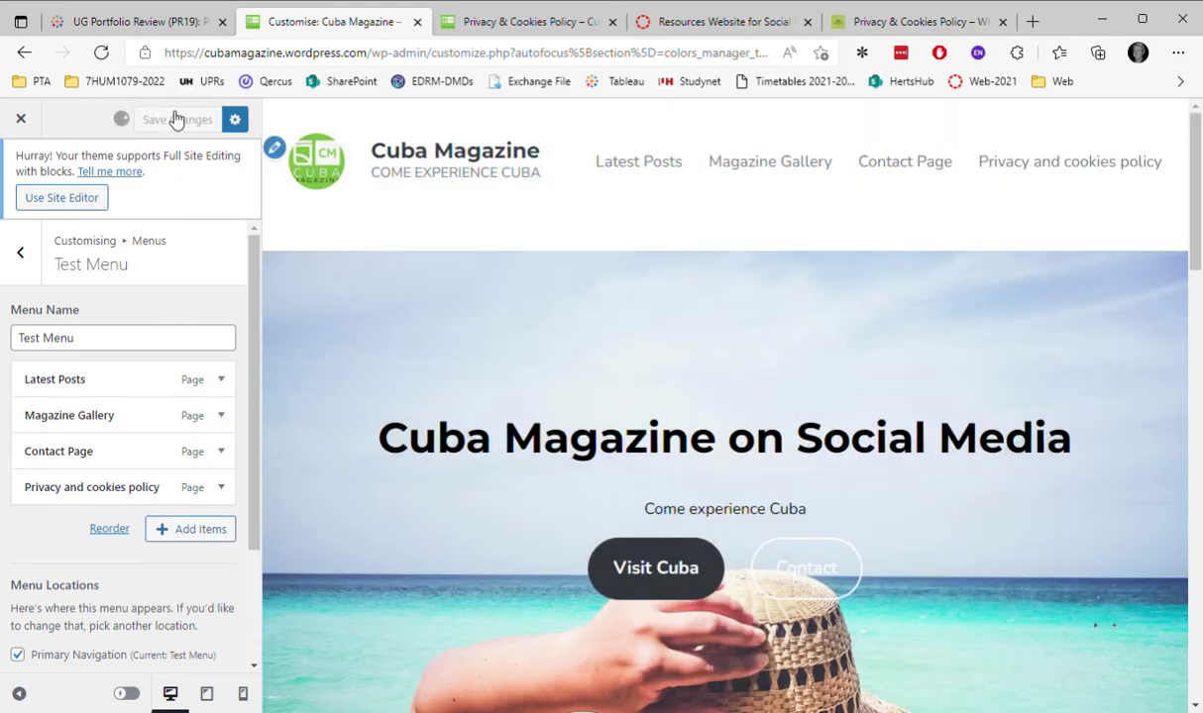